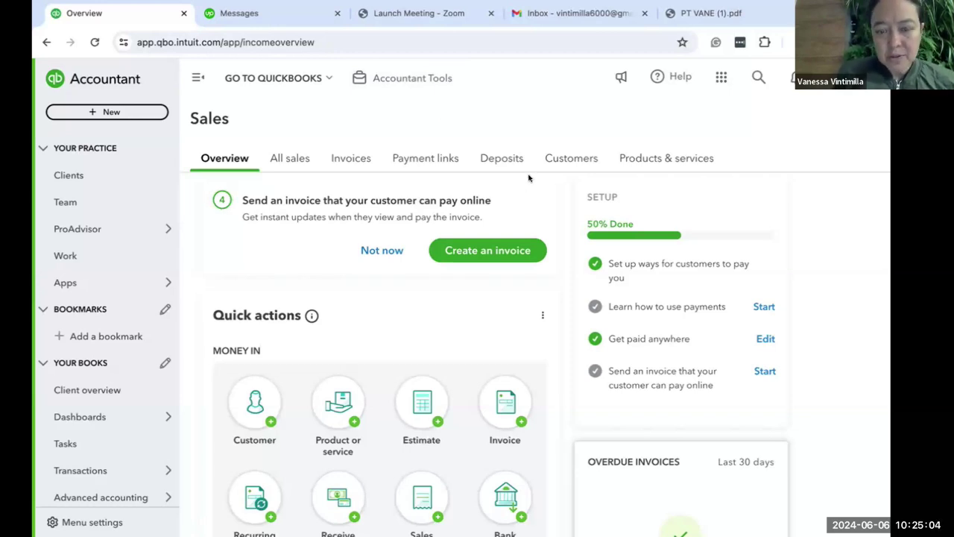
- Look over the Sales overview page, examining the setup progress, the money-in quick actions, overdue invoices and tasks
{"action": "scroll", "coordinate": [319, 253], "scroll_direction": "down", "scroll_amount": 2}
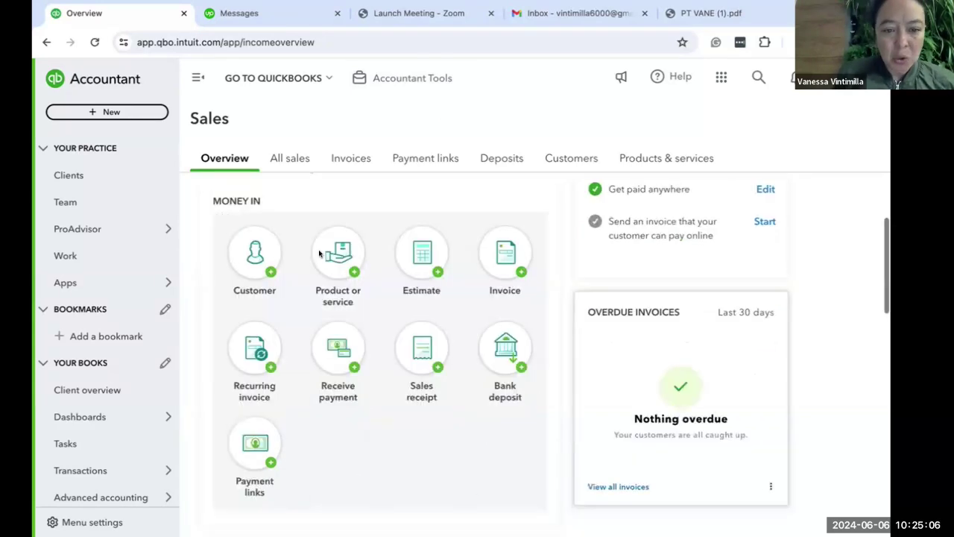
{"action": "scroll", "coordinate": [319, 254], "scroll_direction": "up", "scroll_amount": 2}
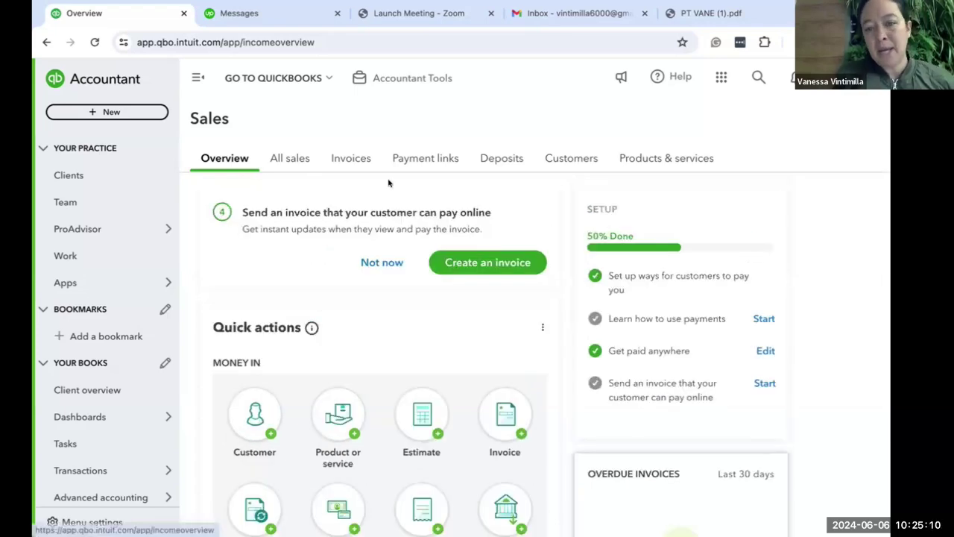
{"action": "scroll", "coordinate": [413, 310], "scroll_direction": "down", "scroll_amount": 1}
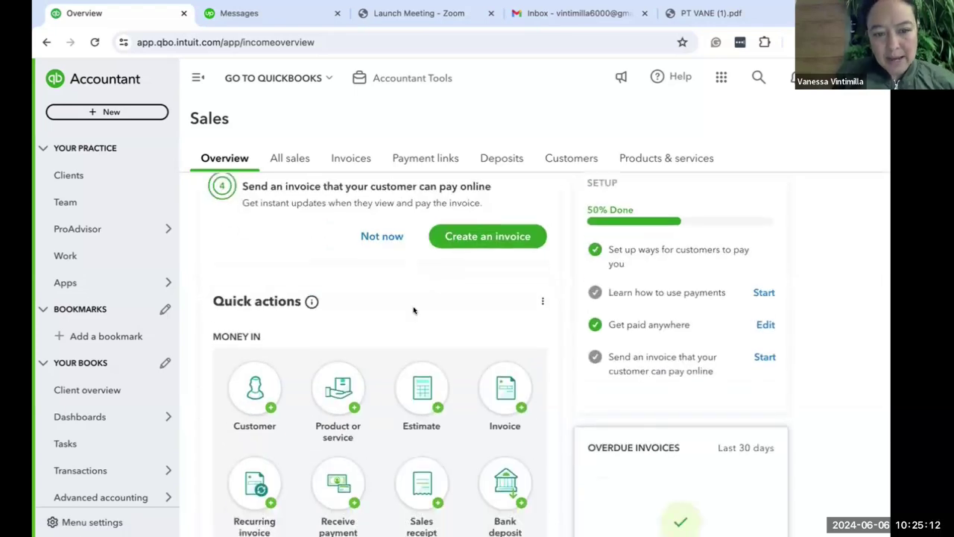
{"action": "scroll", "coordinate": [313, 321], "scroll_direction": "down", "scroll_amount": 1}
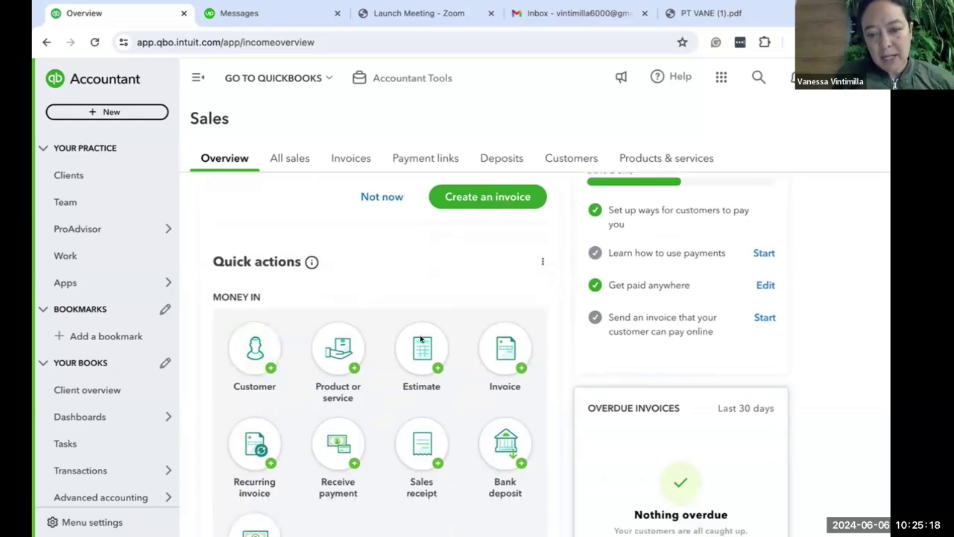
{"action": "scroll", "coordinate": [456, 254], "scroll_direction": "down", "scroll_amount": 1}
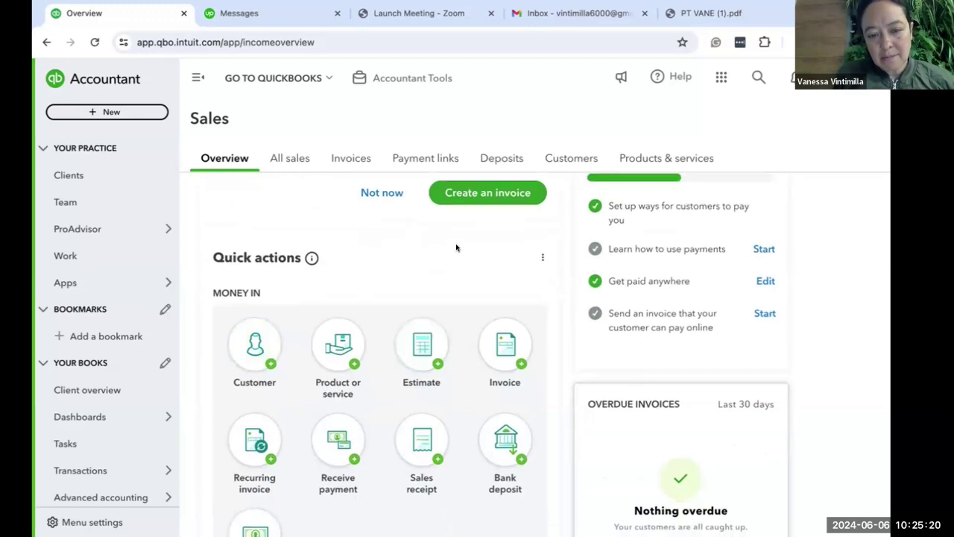
{"action": "scroll", "coordinate": [456, 248], "scroll_direction": "down", "scroll_amount": 1}
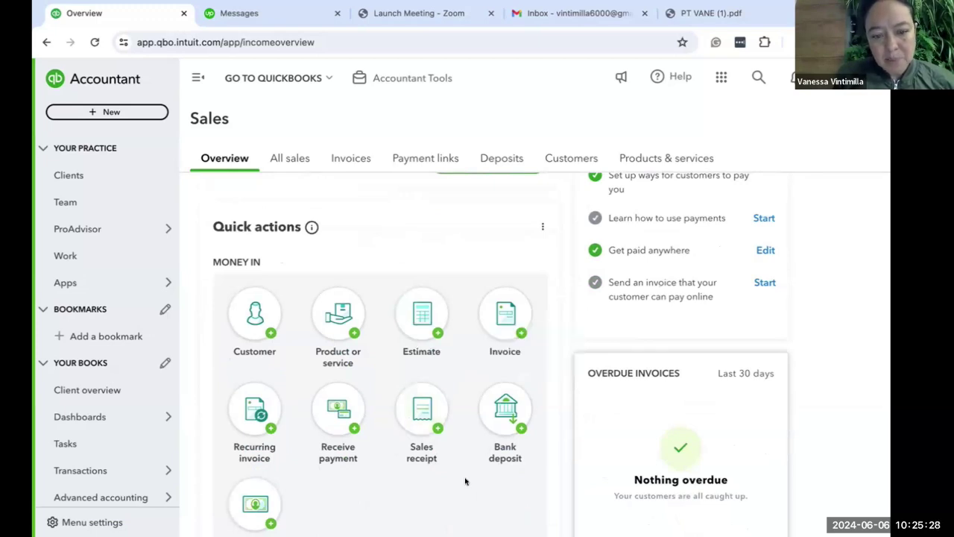
{"action": "scroll", "coordinate": [465, 482], "scroll_direction": "down", "scroll_amount": 1}
{"action": "scroll", "coordinate": [465, 481], "scroll_direction": "down", "scroll_amount": 1}
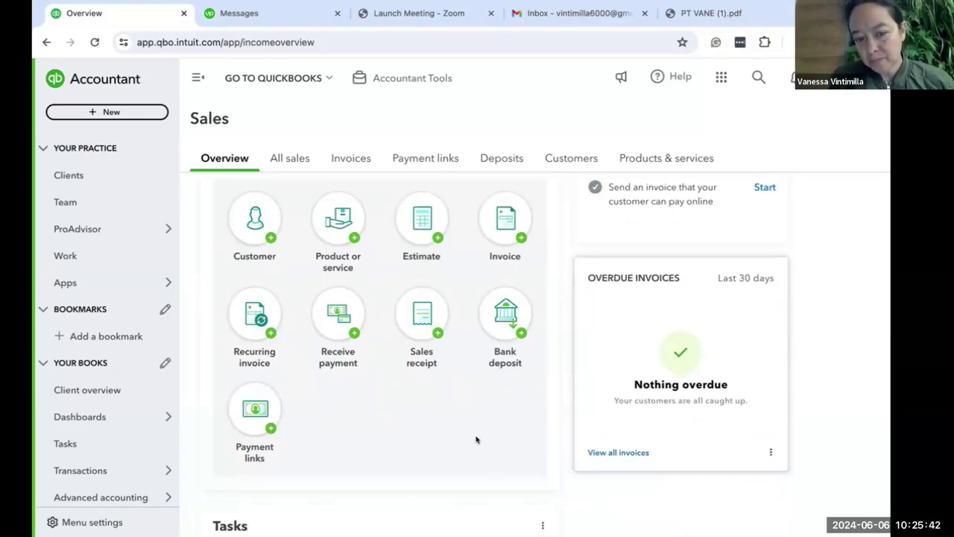
{"action": "scroll", "coordinate": [476, 440], "scroll_direction": "down", "scroll_amount": 1}
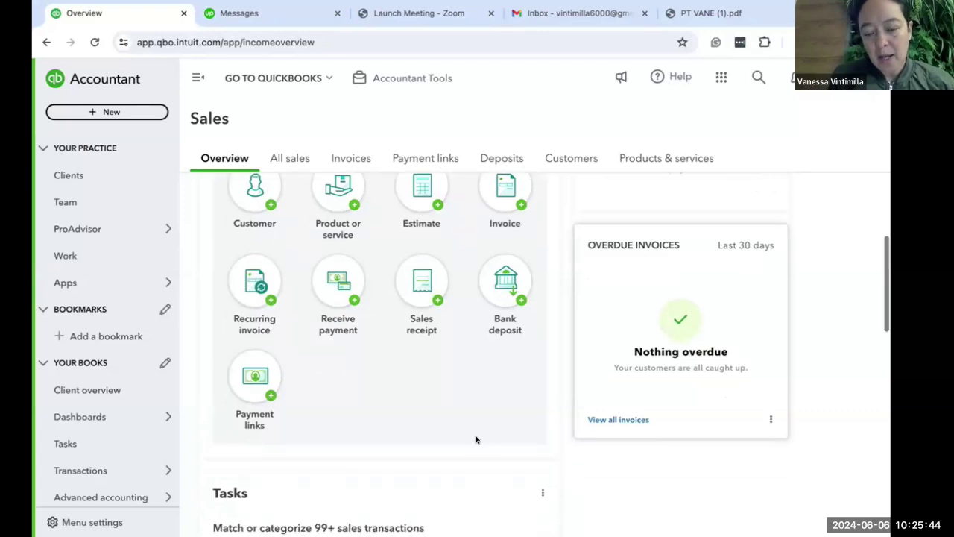
{"action": "scroll", "coordinate": [476, 439], "scroll_direction": "down", "scroll_amount": 1}
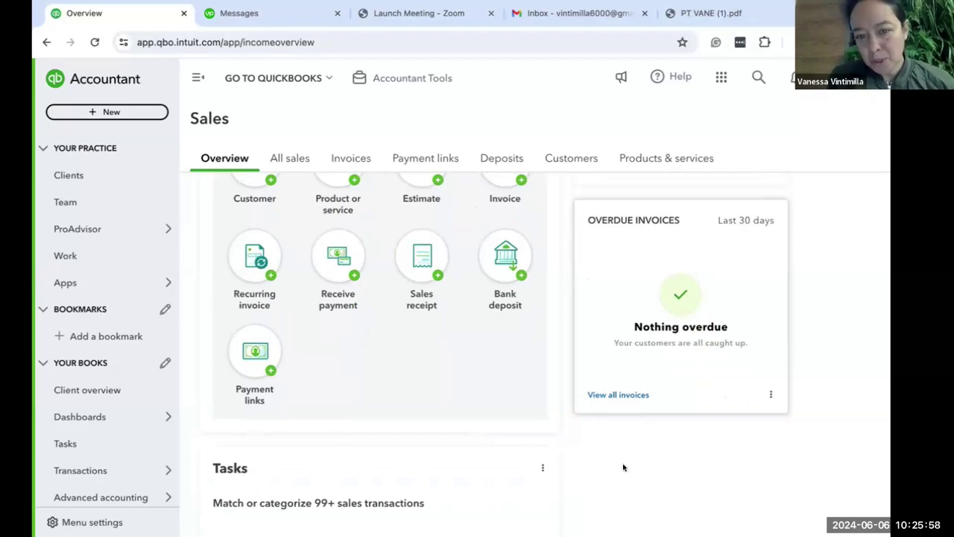
{"action": "scroll", "coordinate": [624, 467], "scroll_direction": "down", "scroll_amount": 1}
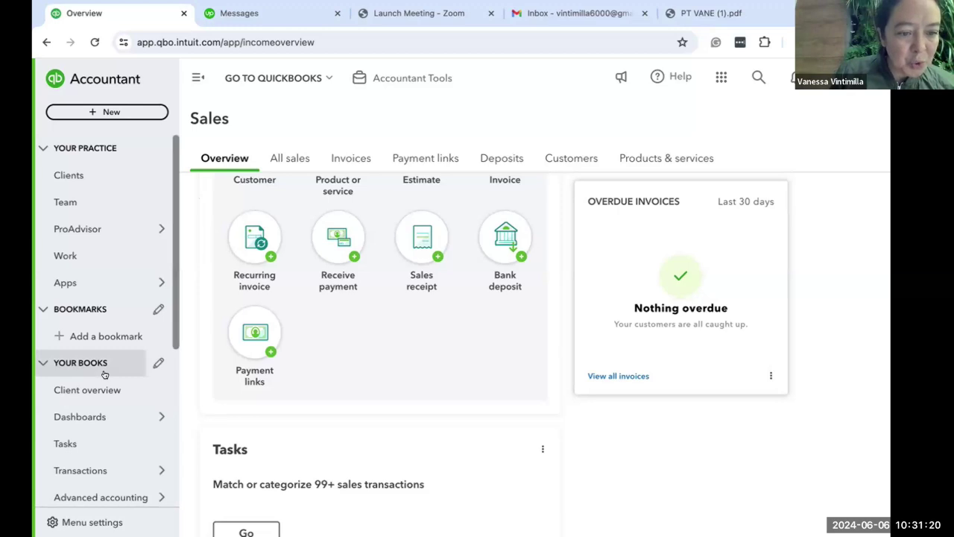
- Open the Customers list in the Sales section
{"action": "scroll", "coordinate": [123, 397], "scroll_direction": "down", "scroll_amount": 2}
{"action": "mouse_move", "coordinate": [123, 388]}
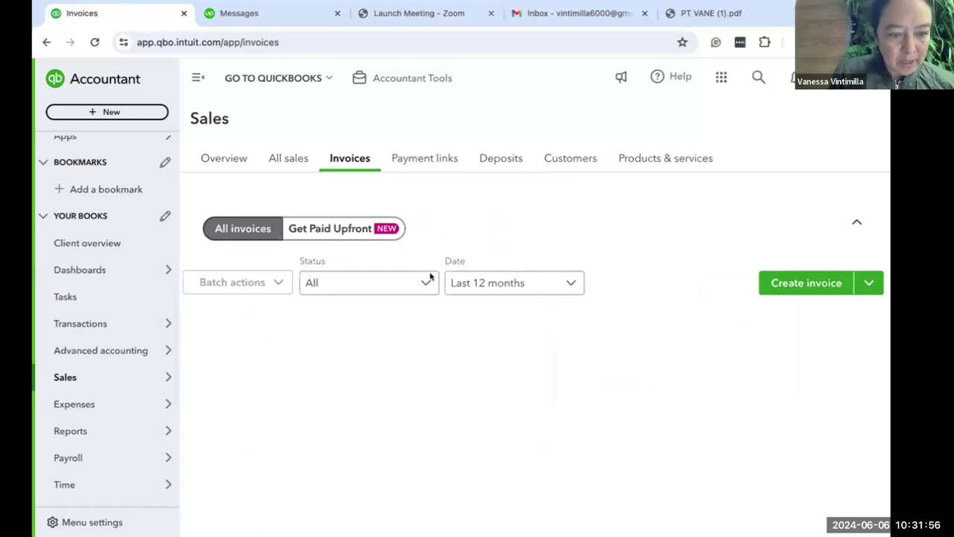
{"action": "scroll", "coordinate": [123, 413], "scroll_direction": "down", "scroll_amount": 1}
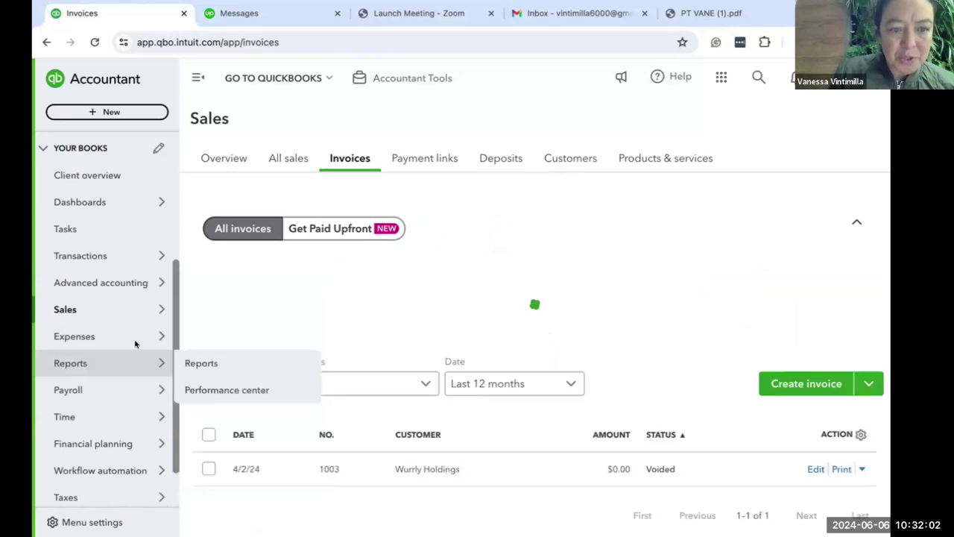
{"action": "mouse_move", "coordinate": [135, 336]}
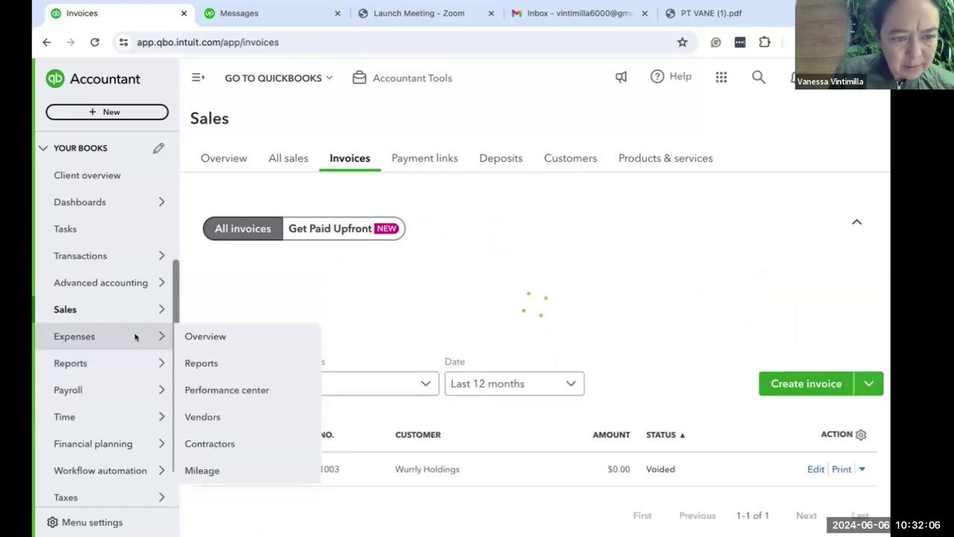
{"action": "mouse_move", "coordinate": [141, 310]}
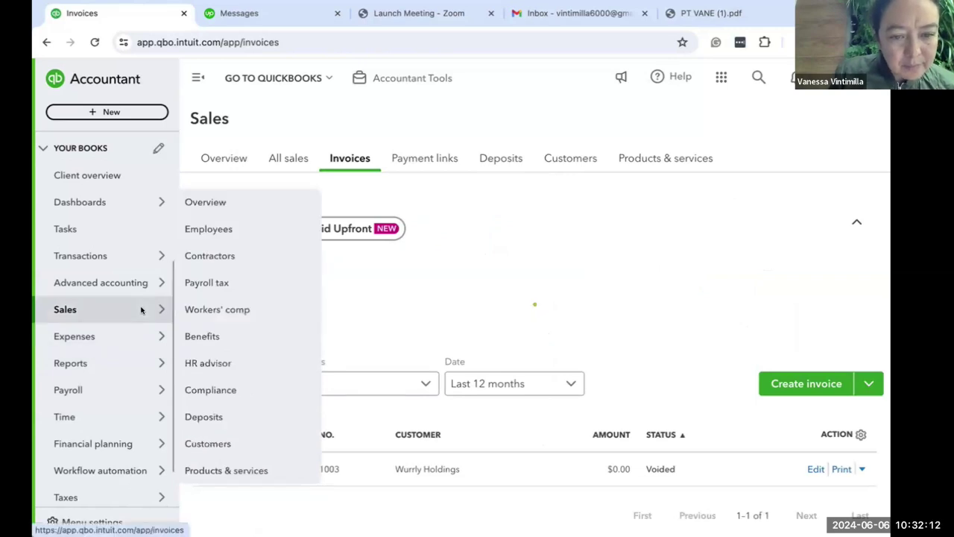
{"action": "left_click", "coordinate": [222, 442]}
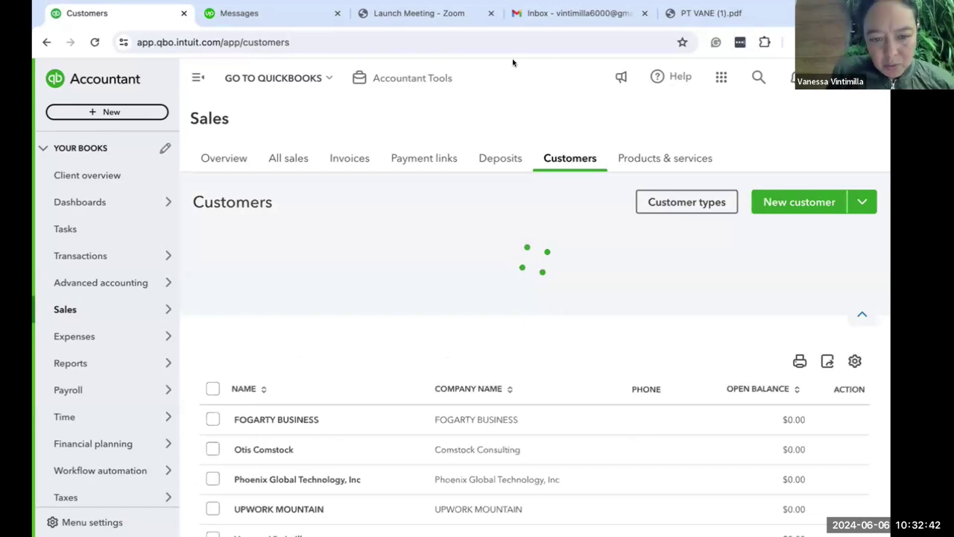
- Create an invoice for FOGARTY BUSINESS from the customer list, and reload the page to open the invoice form
{"action": "scroll", "coordinate": [498, 419], "scroll_direction": "down", "scroll_amount": 2}
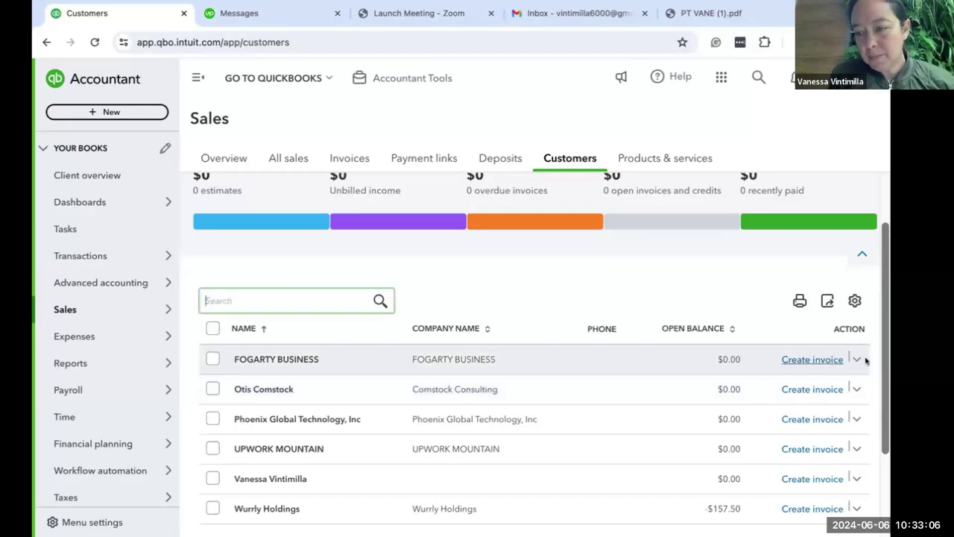
{"action": "left_click", "coordinate": [855, 359]}
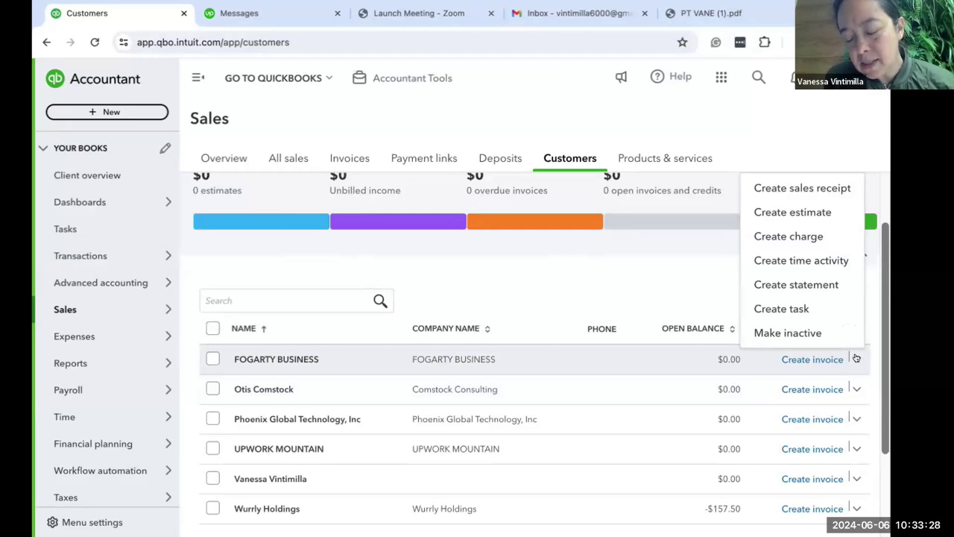
{"action": "left_click", "coordinate": [818, 360]}
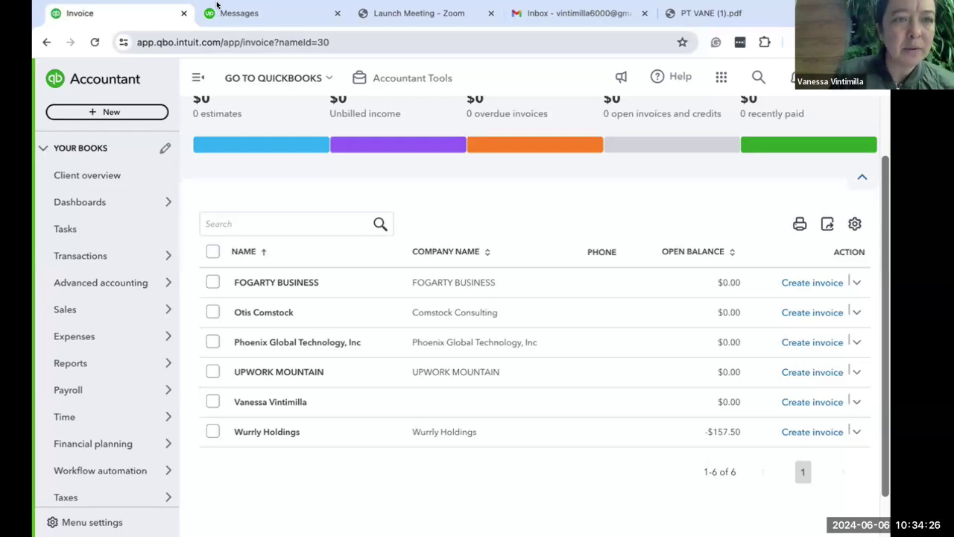
{"action": "left_click", "coordinate": [94, 42]}
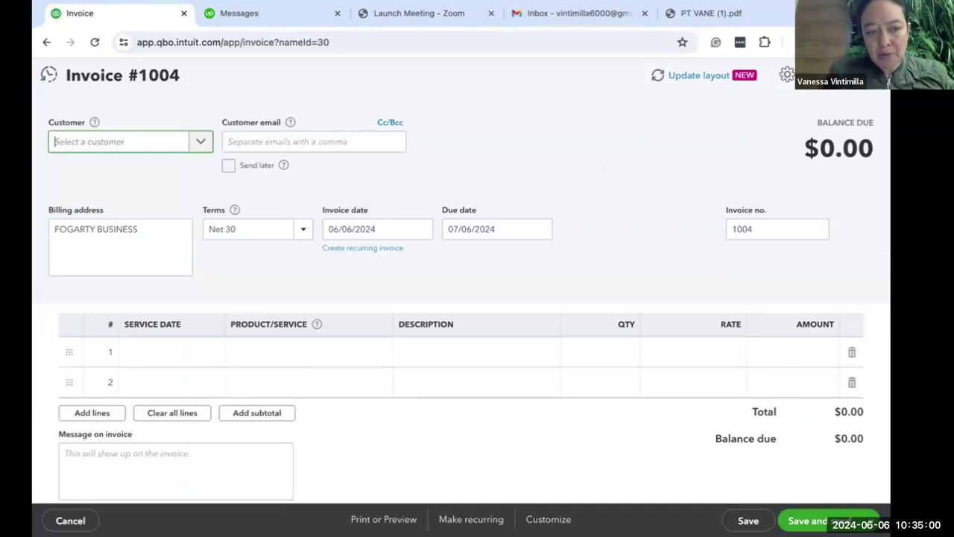
- Select FOGARTY BUSINESS as the invoice's customer
{"action": "type", "text": "Fo"}
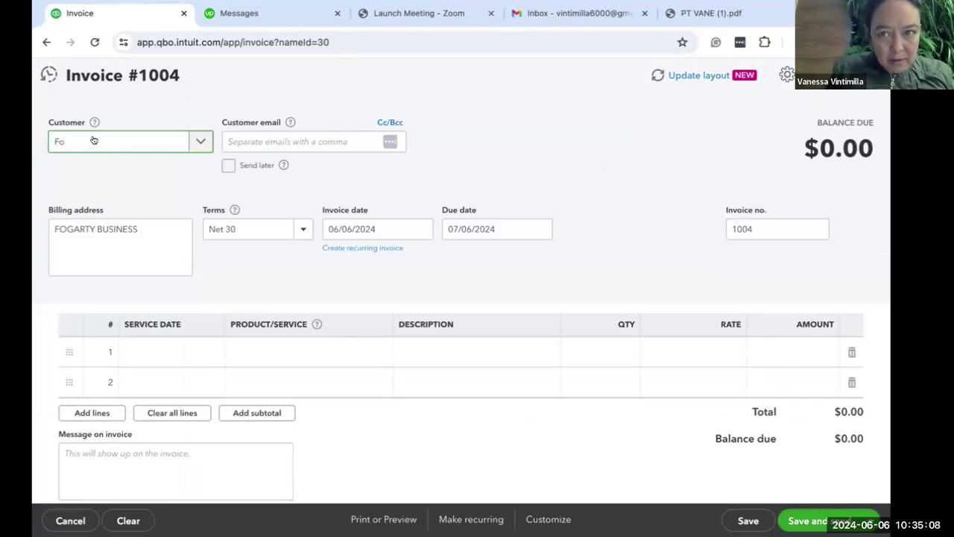
{"action": "key", "text": "Escape"}
{"action": "left_click", "coordinate": [104, 141]}
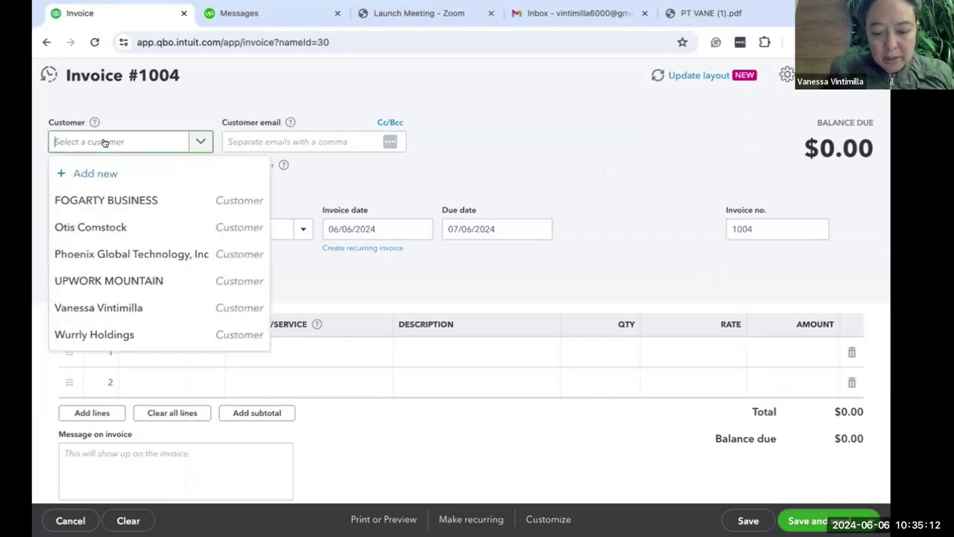
{"action": "key", "text": "Down"}
{"action": "key", "text": "Return"}
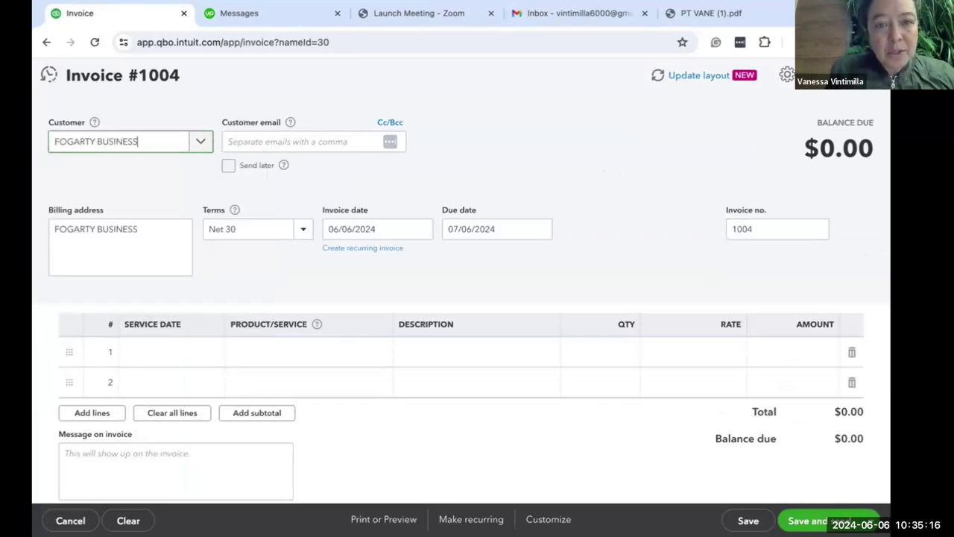
{"action": "key", "text": "Tab"}
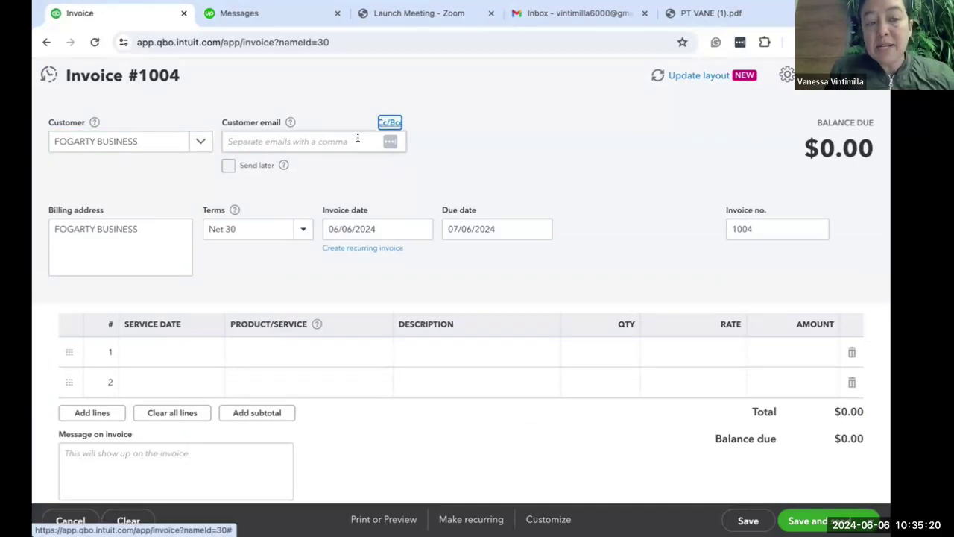
{"action": "left_click", "coordinate": [486, 97]}
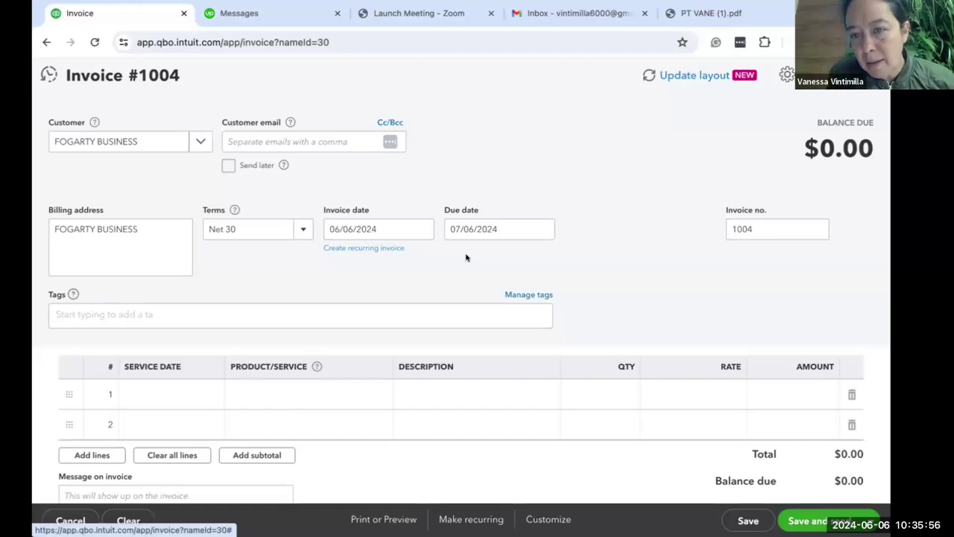
{"action": "left_click", "coordinate": [373, 248]}
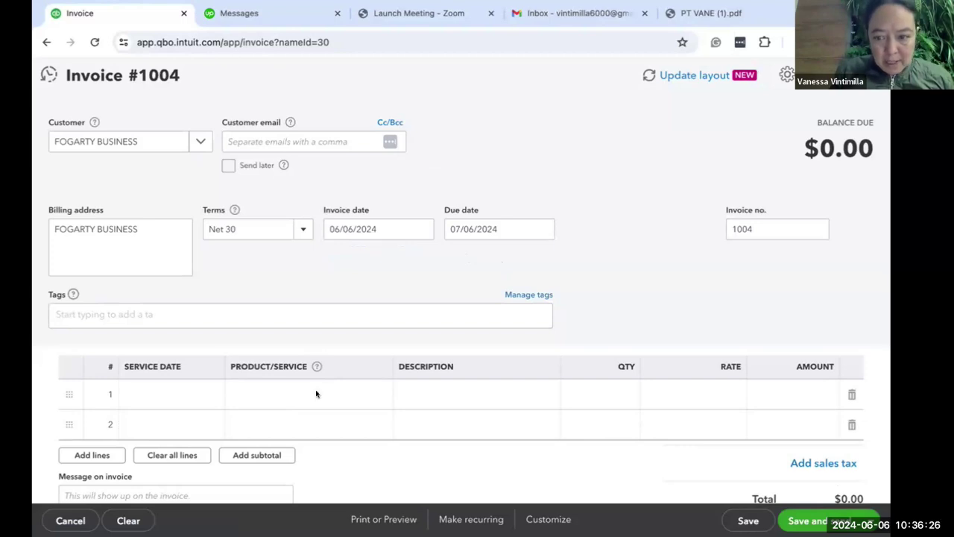
- Set the service date of the first invoice line to 06/06/2024
{"action": "scroll", "coordinate": [316, 394], "scroll_direction": "down", "scroll_amount": 2}
{"action": "scroll", "coordinate": [316, 394], "scroll_direction": "down", "scroll_amount": 1}
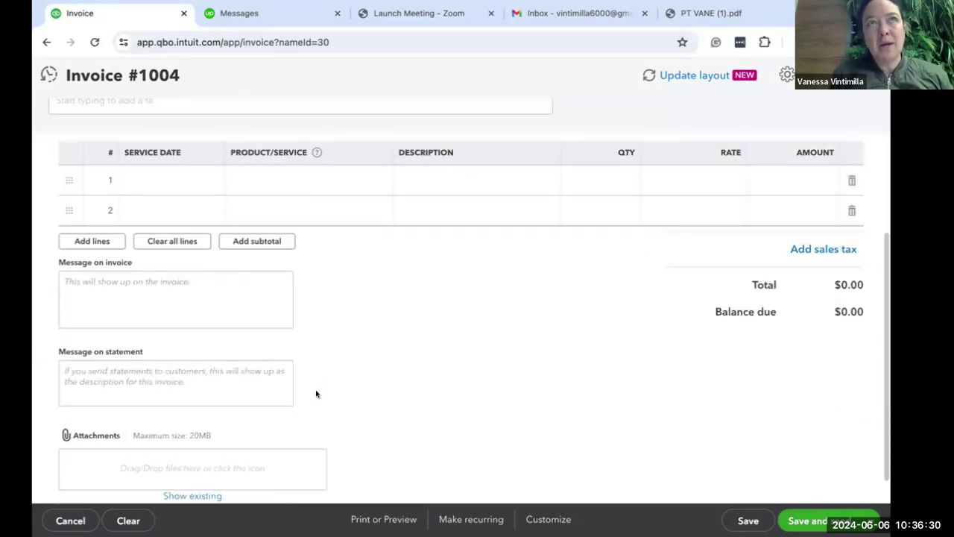
{"action": "scroll", "coordinate": [316, 394], "scroll_direction": "up", "scroll_amount": 3}
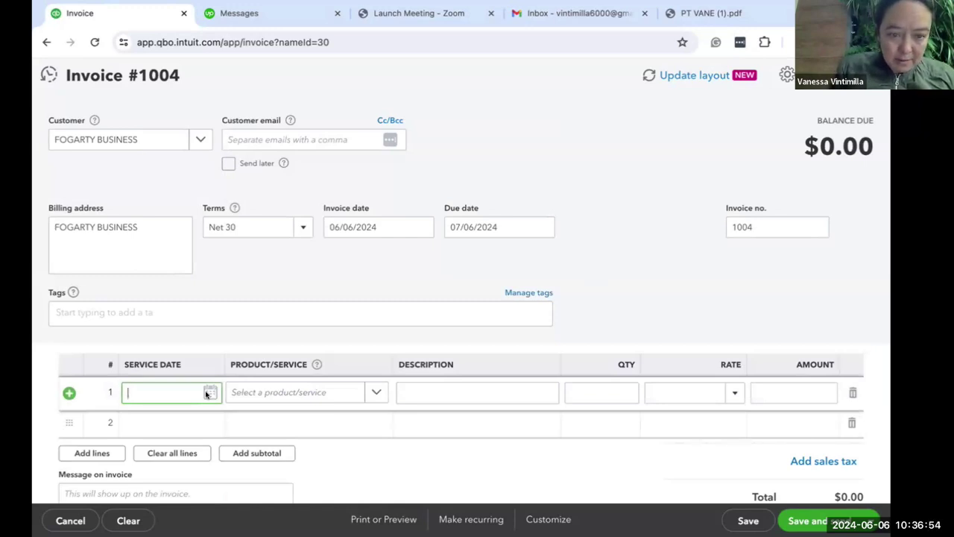
{"action": "type", "text": "06"}
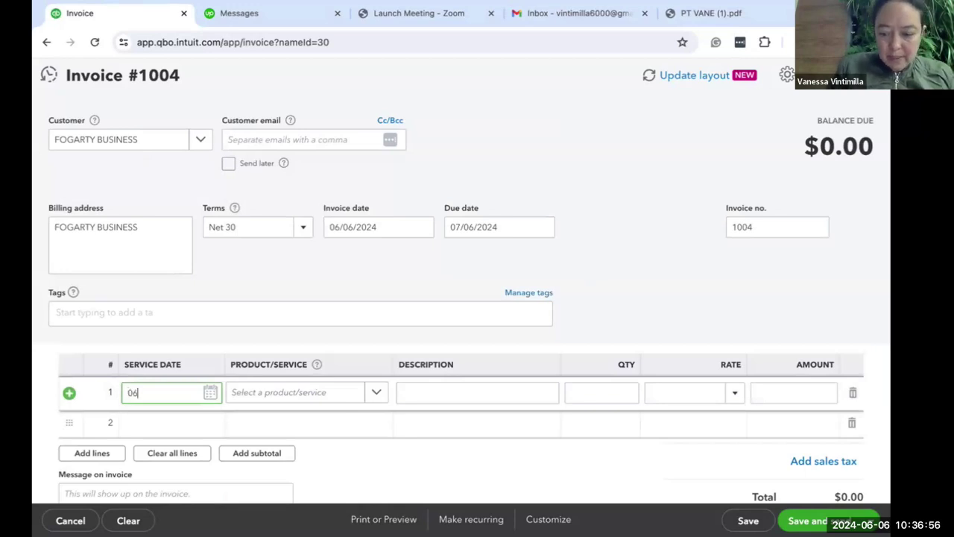
{"action": "type", "text": "/06/2"}
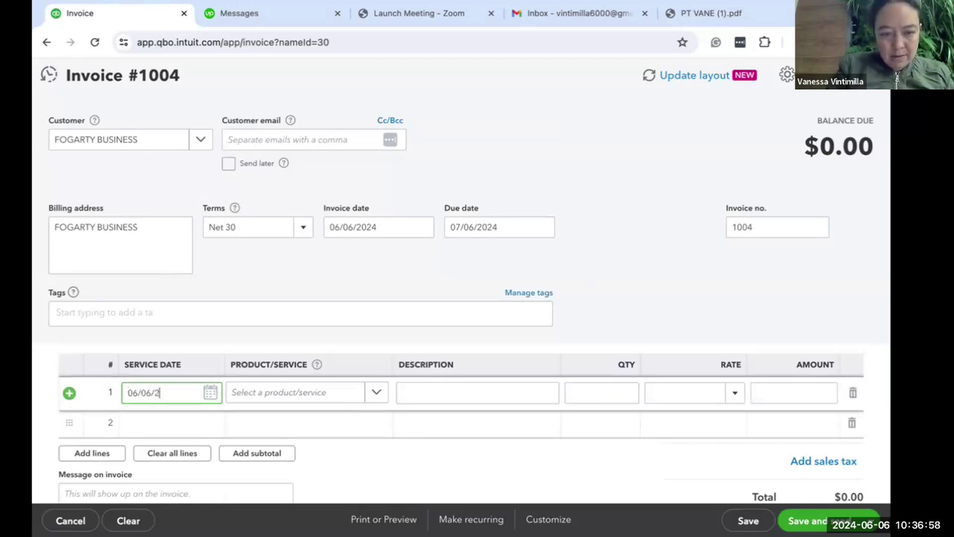
{"action": "type", "text": "024"}
{"action": "key", "text": "Tab"}
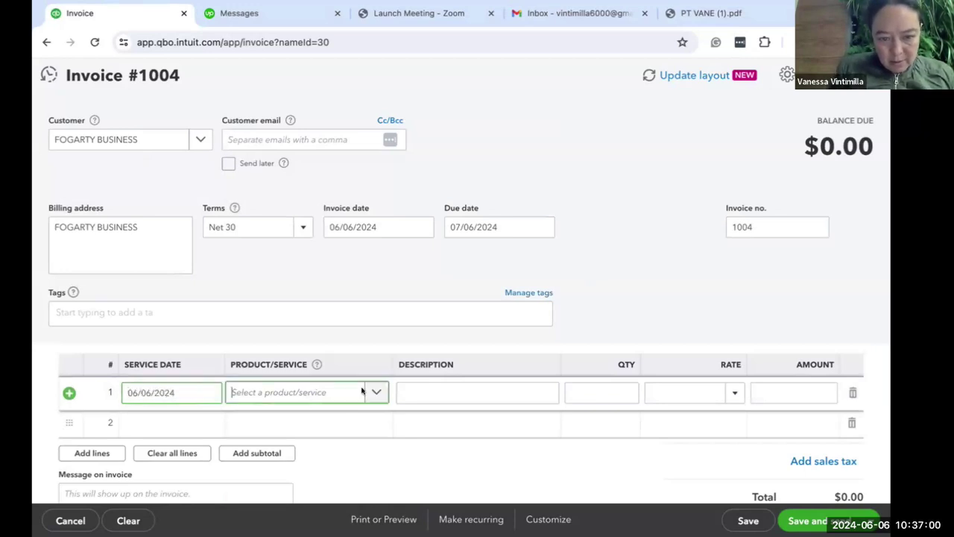
- Choose Hours as the first line's product/service and enter the description "May 2024"
{"action": "left_click", "coordinate": [374, 394]}
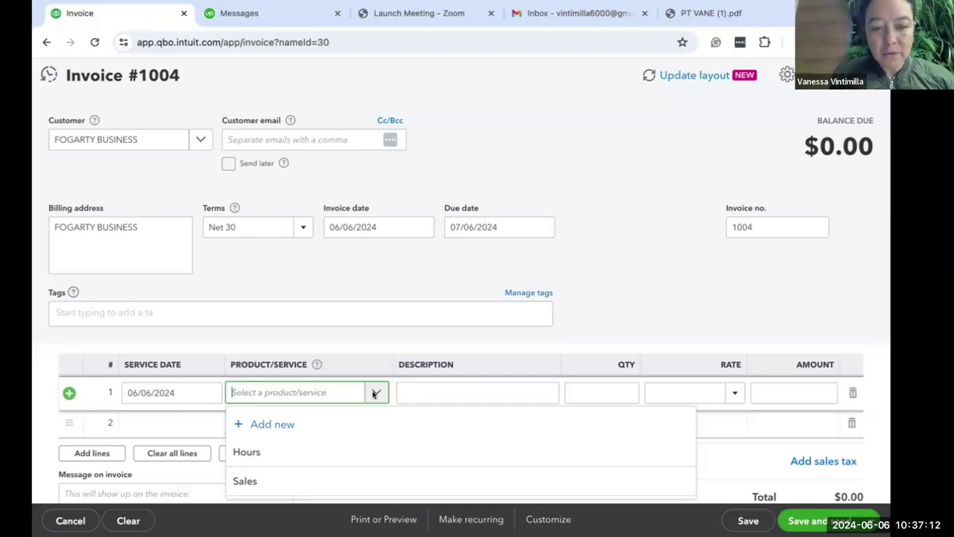
{"action": "left_click", "coordinate": [370, 446]}
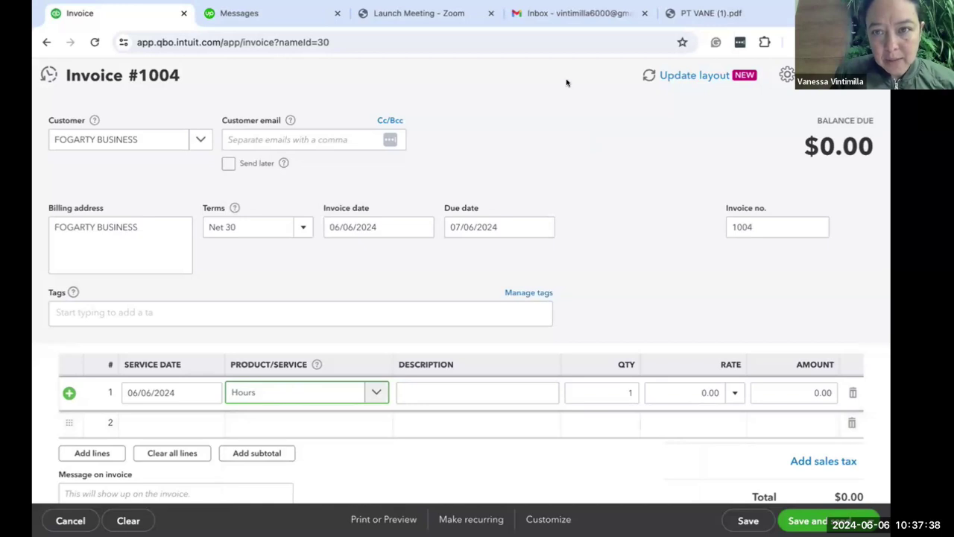
{"action": "left_click", "coordinate": [461, 396]}
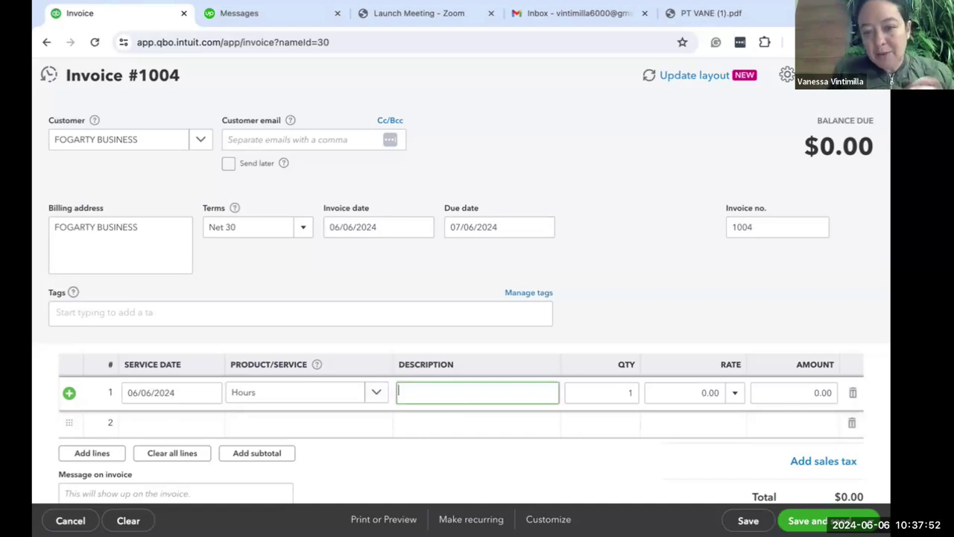
{"action": "type", "text": "May 2024"}
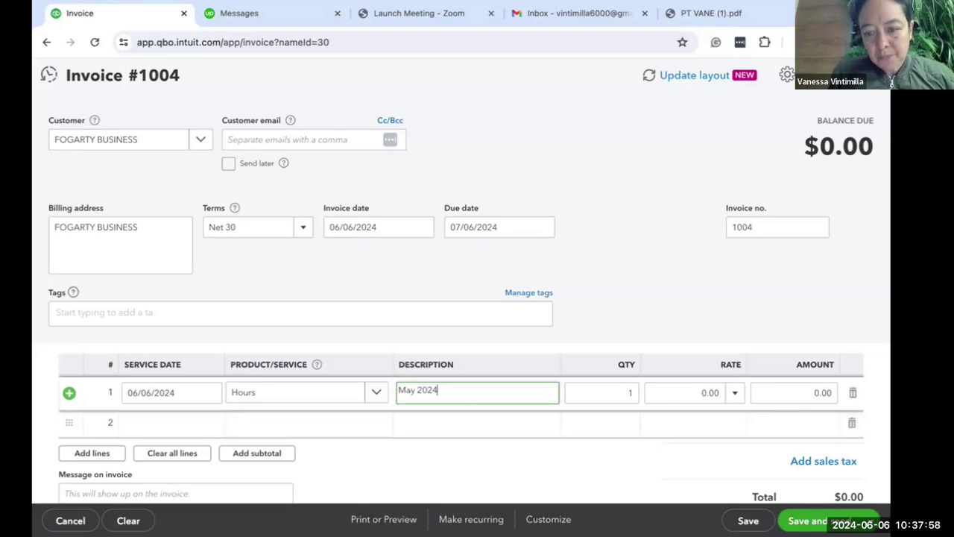
{"action": "key", "text": "Tab"}
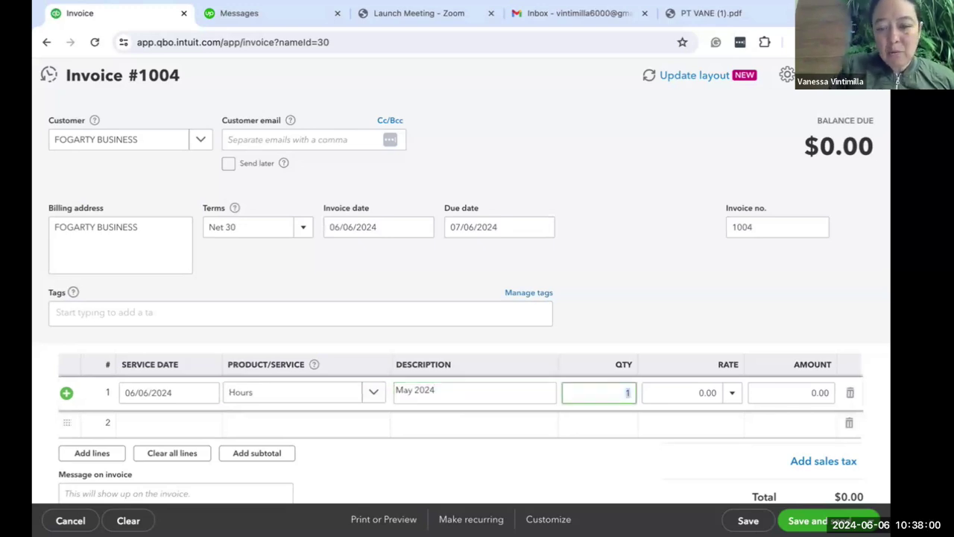
- Set the first invoice line's quantity to 5 and its rate to 35
{"action": "type", "text": "5"}
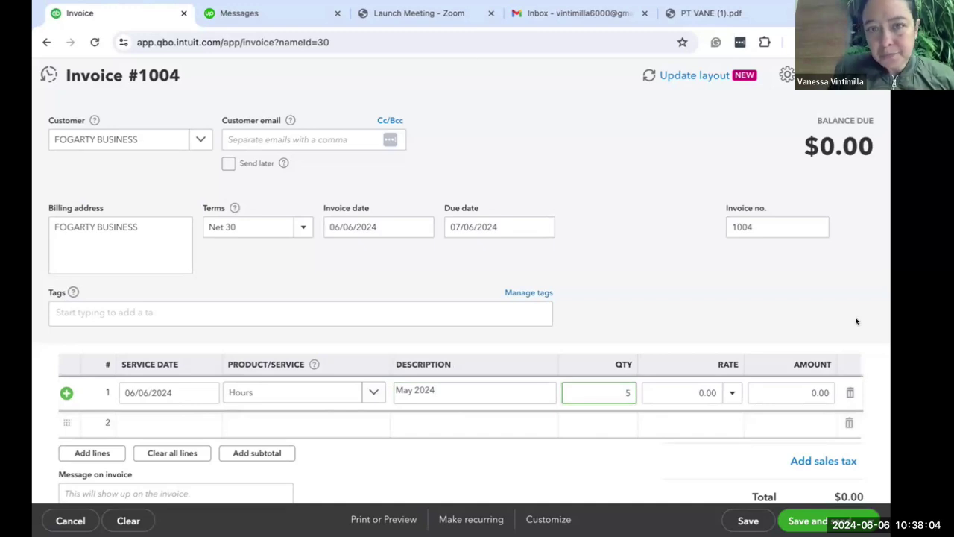
{"action": "key", "text": "Tab"}
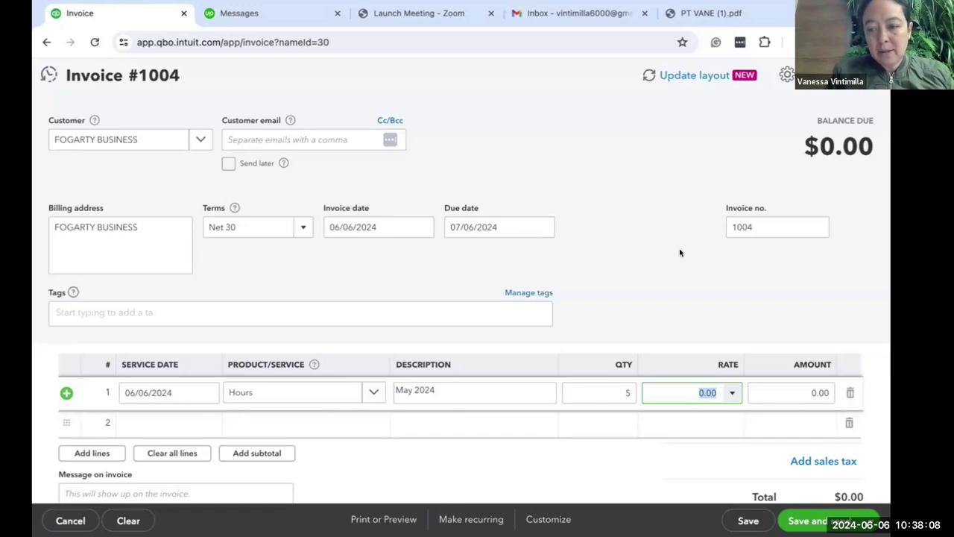
{"action": "left_click", "coordinate": [693, 395]}
{"action": "double_click", "coordinate": [717, 385]}
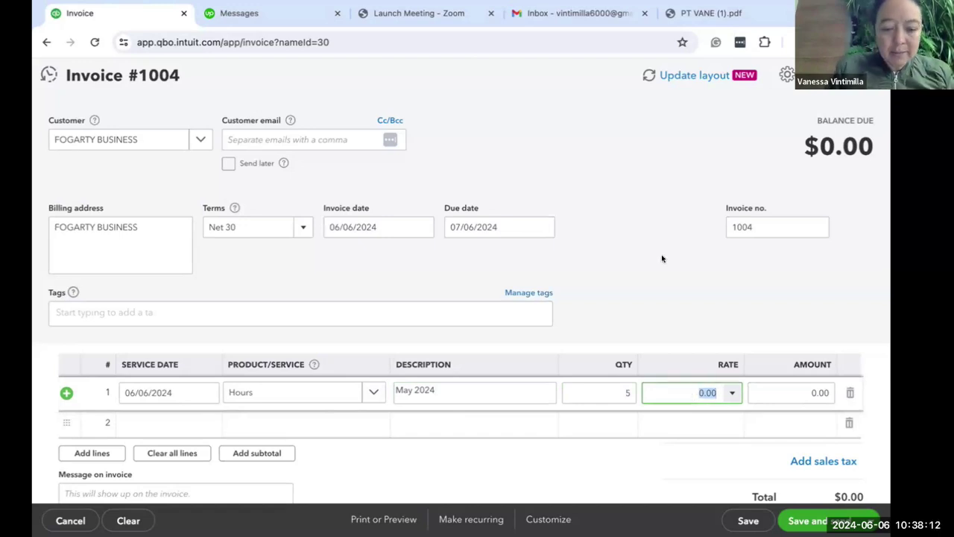
{"action": "type", "text": "35"}
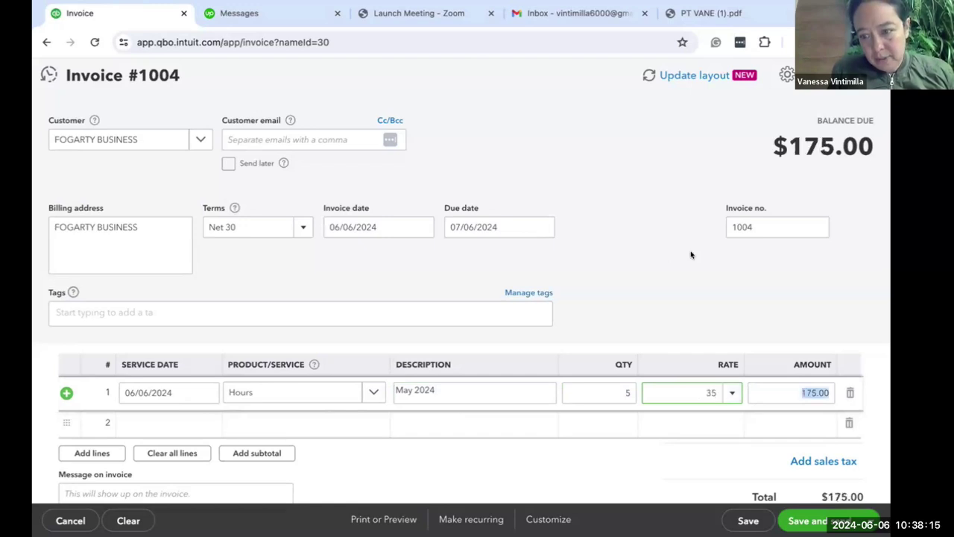
{"action": "key", "text": "Tab"}
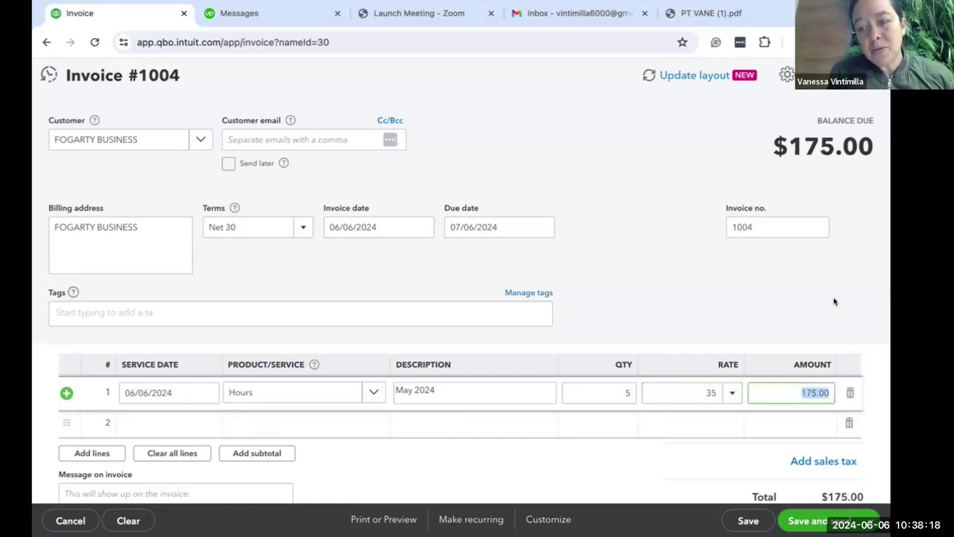
- Try to save the FOGARTY BUSINESS invoice
{"action": "scroll", "coordinate": [834, 302], "scroll_direction": "down", "scroll_amount": 1}
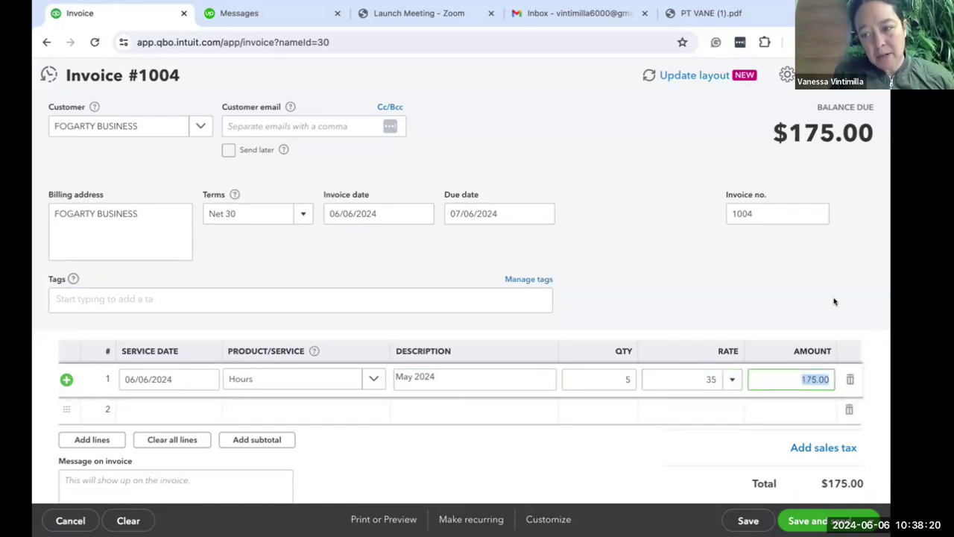
{"action": "scroll", "coordinate": [834, 301], "scroll_direction": "down", "scroll_amount": 1}
{"action": "scroll", "coordinate": [834, 301], "scroll_direction": "down", "scroll_amount": 1}
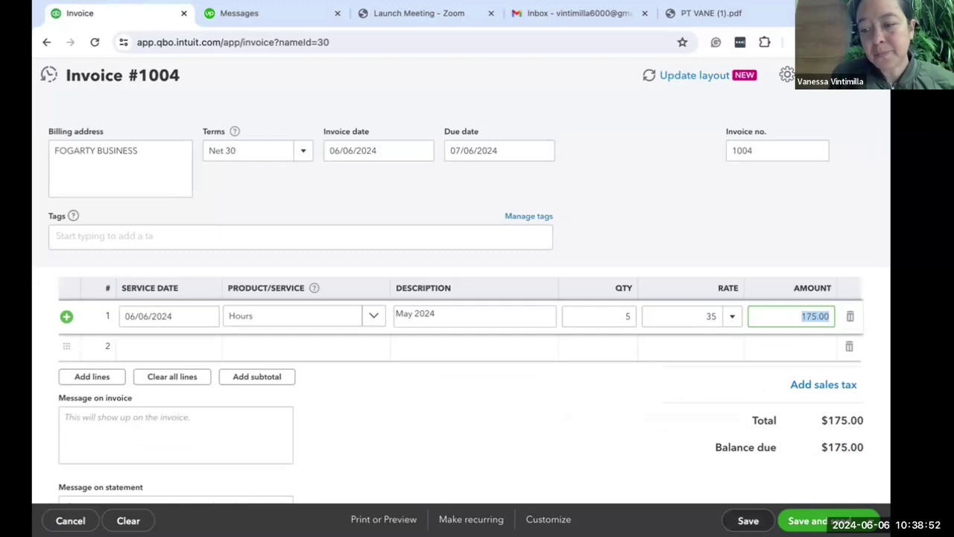
{"action": "left_click", "coordinate": [748, 520]}
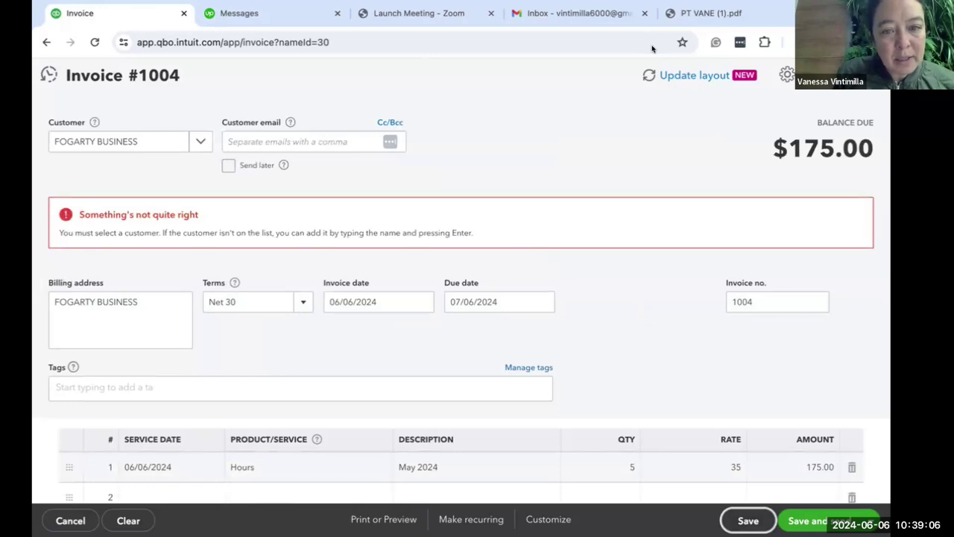
- Check the customer choices, keep FOGARTY BUSINESS, and retry saving the invoice
{"action": "left_click", "coordinate": [193, 141]}
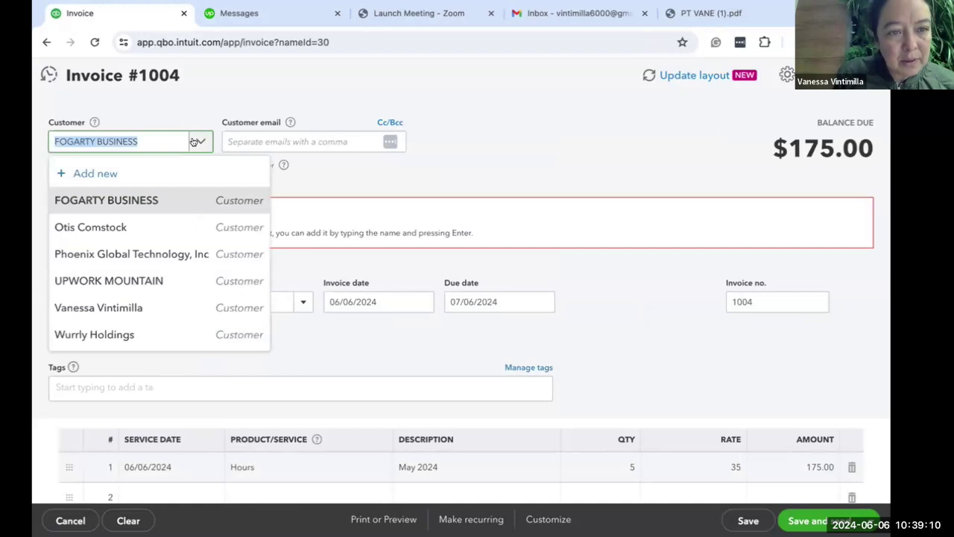
{"action": "key", "text": "Escape"}
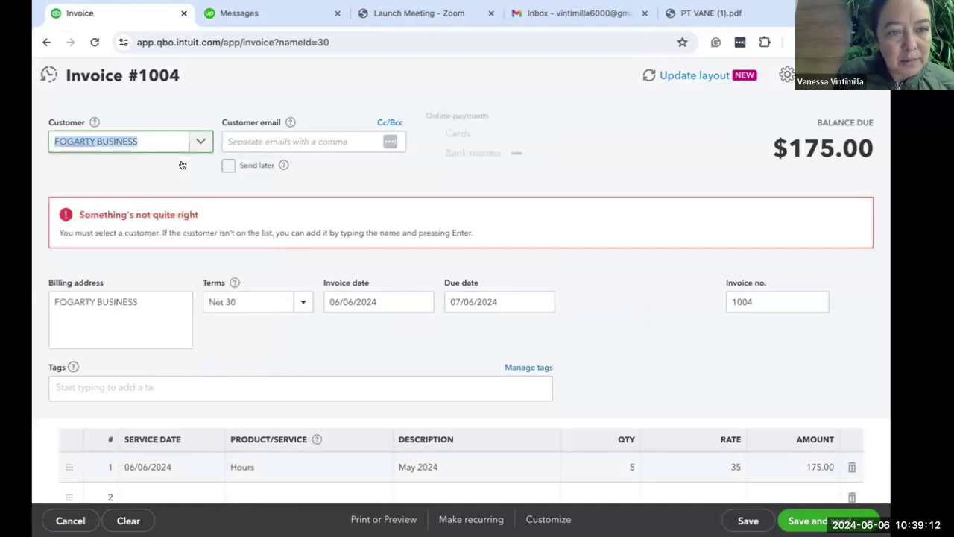
{"action": "left_click", "coordinate": [200, 141]}
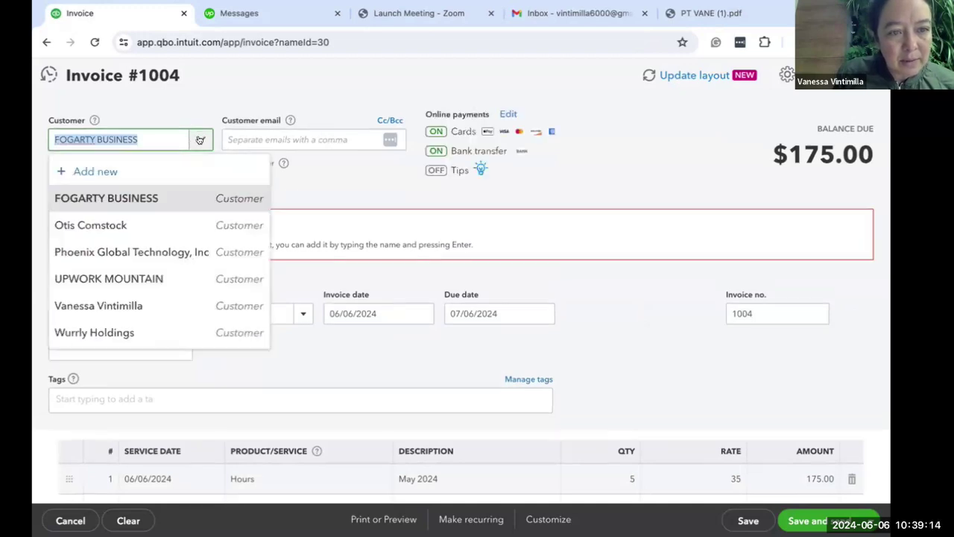
{"action": "left_click", "coordinate": [195, 140]}
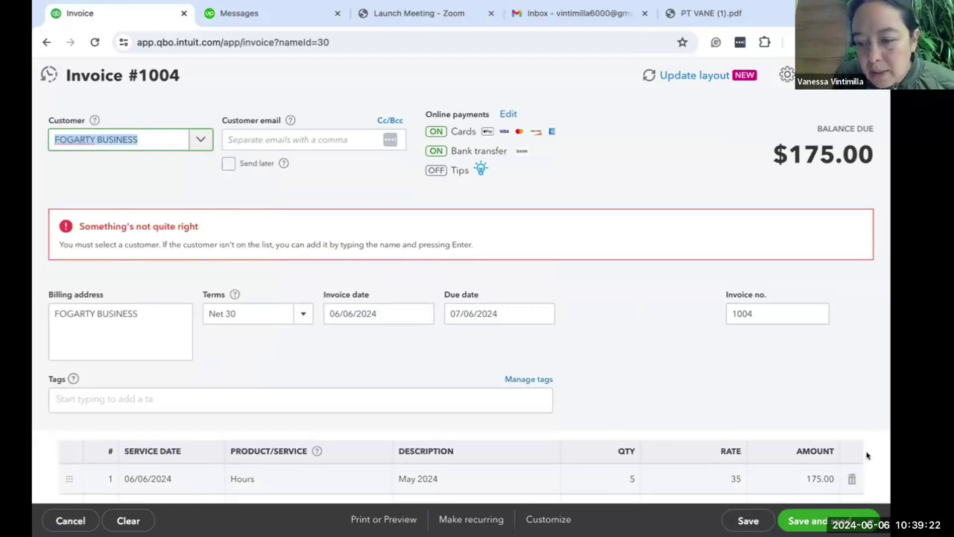
{"action": "left_click", "coordinate": [747, 522]}
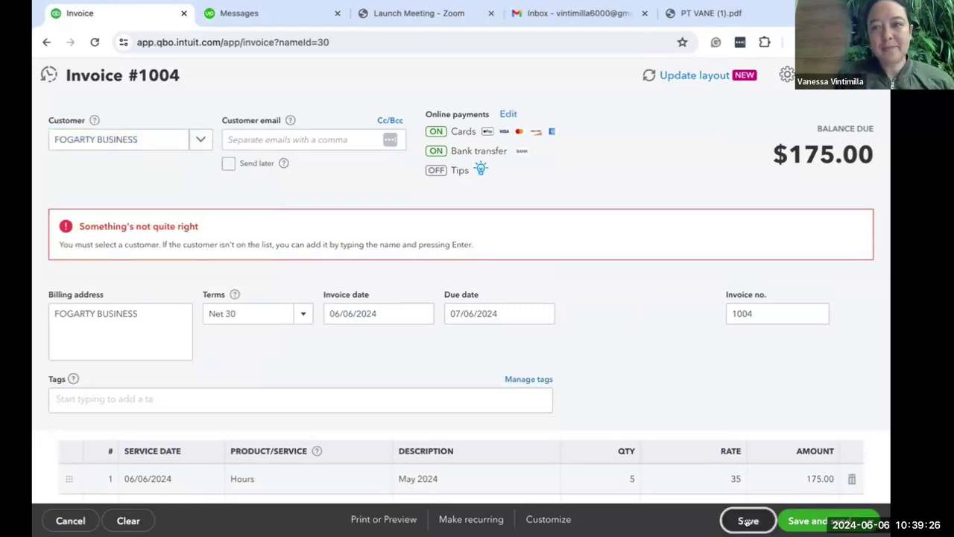
{"action": "left_click", "coordinate": [747, 522]}
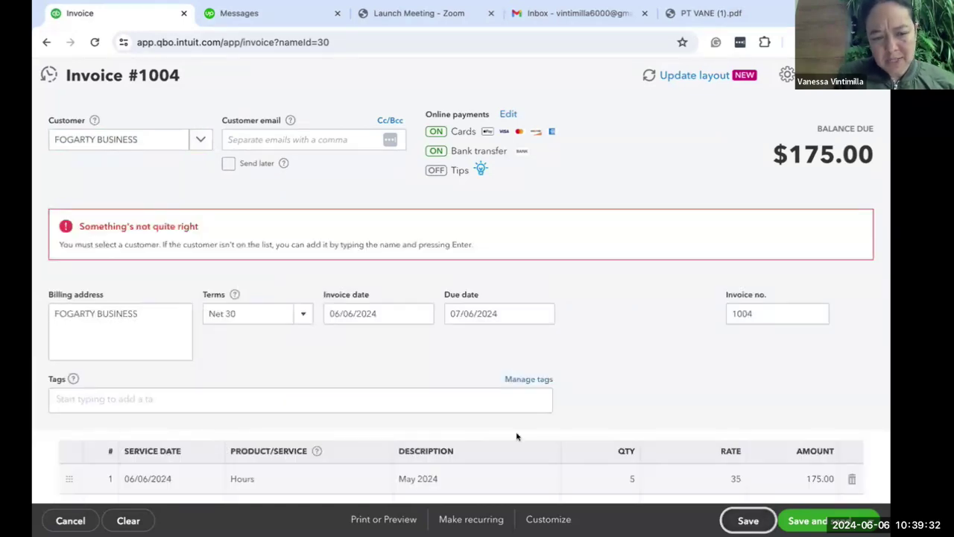
- Review the whole invoice form for missing or wrong entries, from customer details to attachments, and try saving once more
{"action": "scroll", "coordinate": [520, 435], "scroll_direction": "down", "scroll_amount": 3}
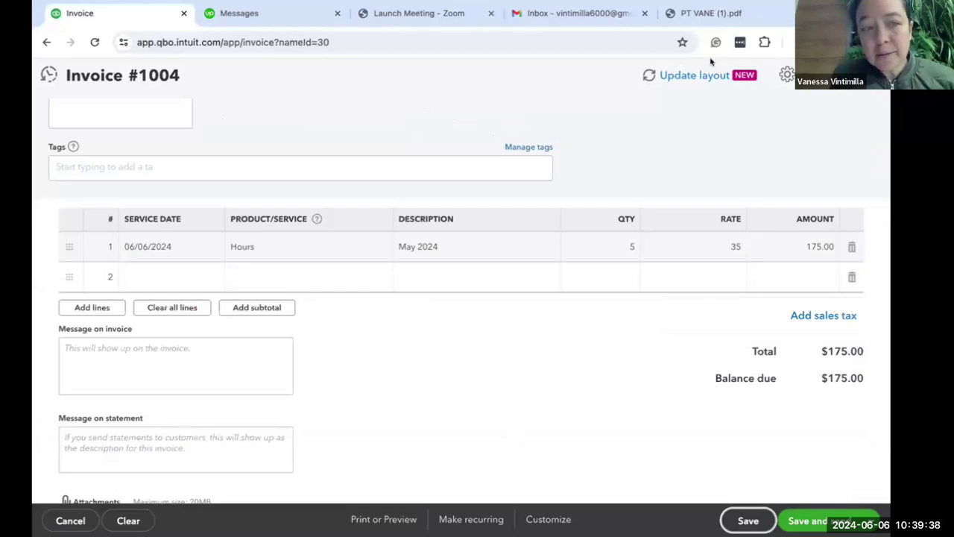
{"action": "scroll", "coordinate": [699, 125], "scroll_direction": "up", "scroll_amount": 2}
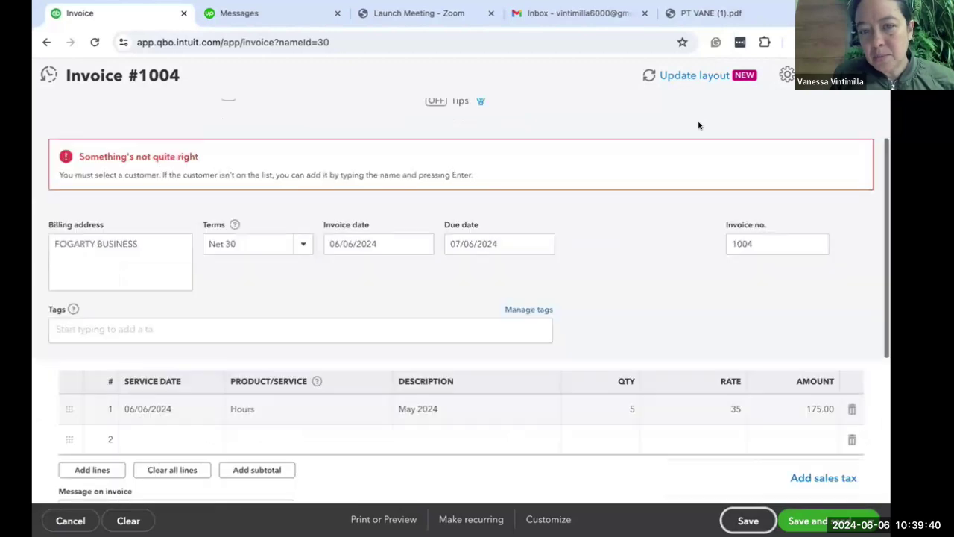
{"action": "scroll", "coordinate": [699, 125], "scroll_direction": "up", "scroll_amount": 1}
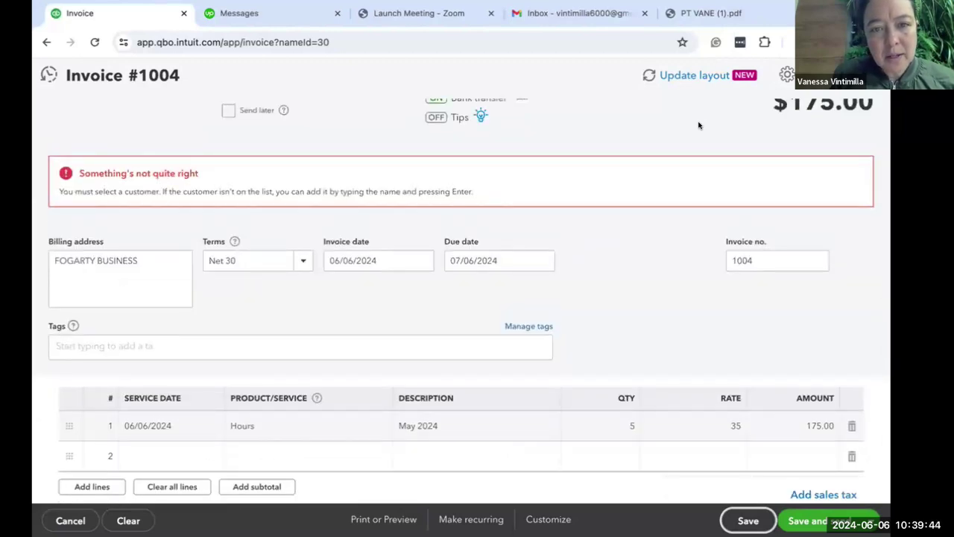
{"action": "scroll", "coordinate": [699, 125], "scroll_direction": "up", "scroll_amount": 1}
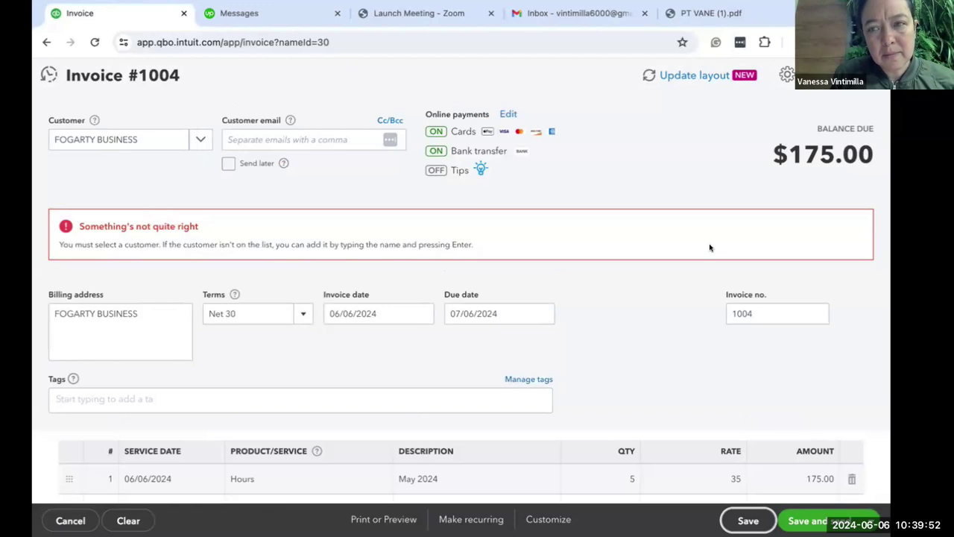
{"action": "scroll", "coordinate": [710, 248], "scroll_direction": "down", "scroll_amount": 3}
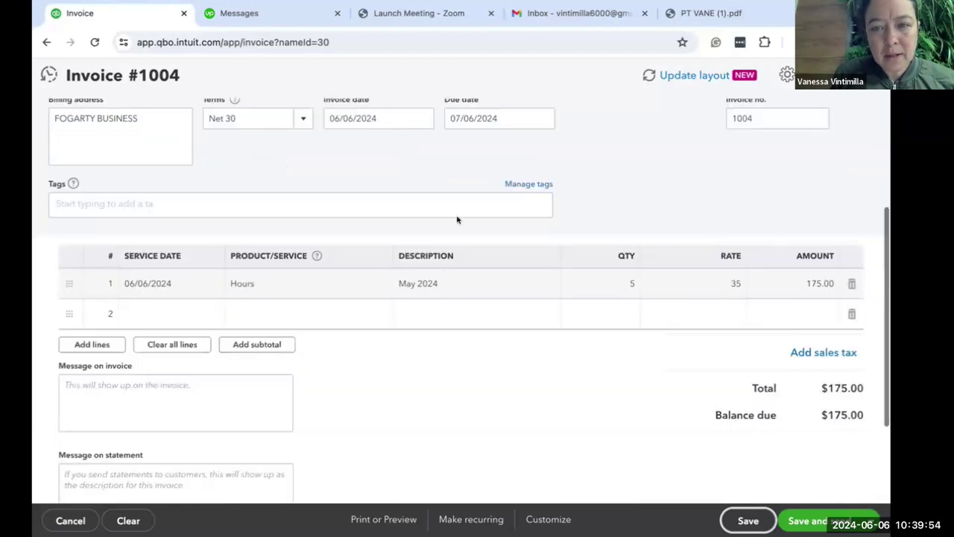
{"action": "scroll", "coordinate": [634, 117], "scroll_direction": "down", "scroll_amount": 1}
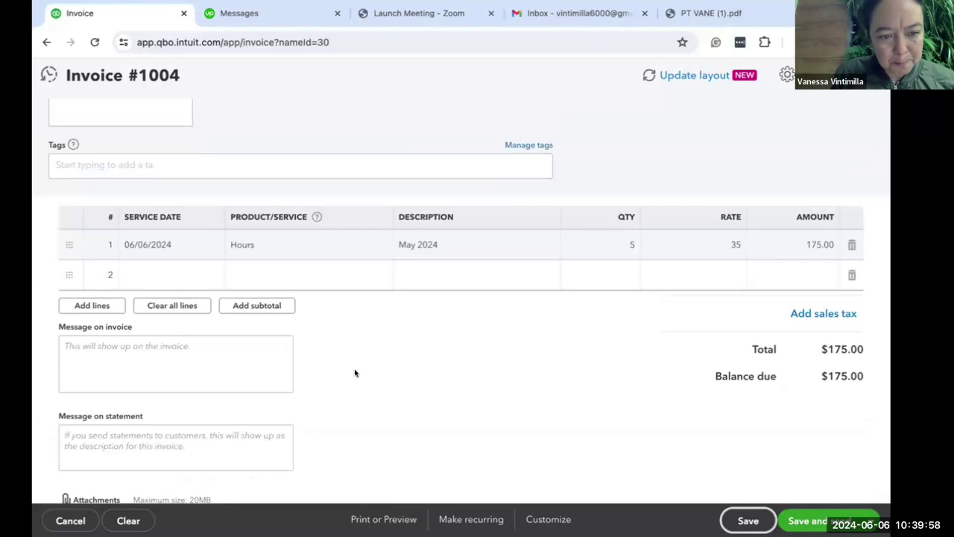
{"action": "scroll", "coordinate": [357, 374], "scroll_direction": "down", "scroll_amount": 2}
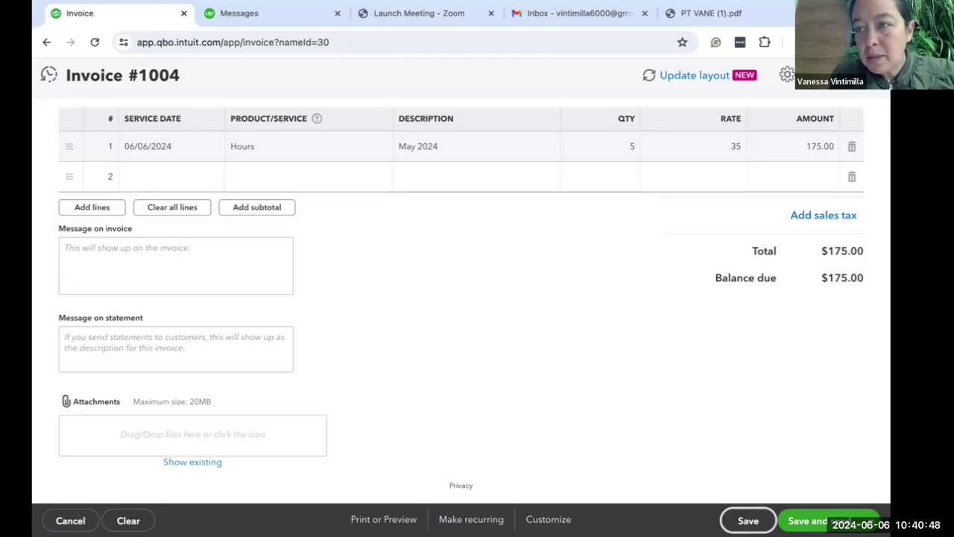
{"action": "left_click", "coordinate": [748, 520]}
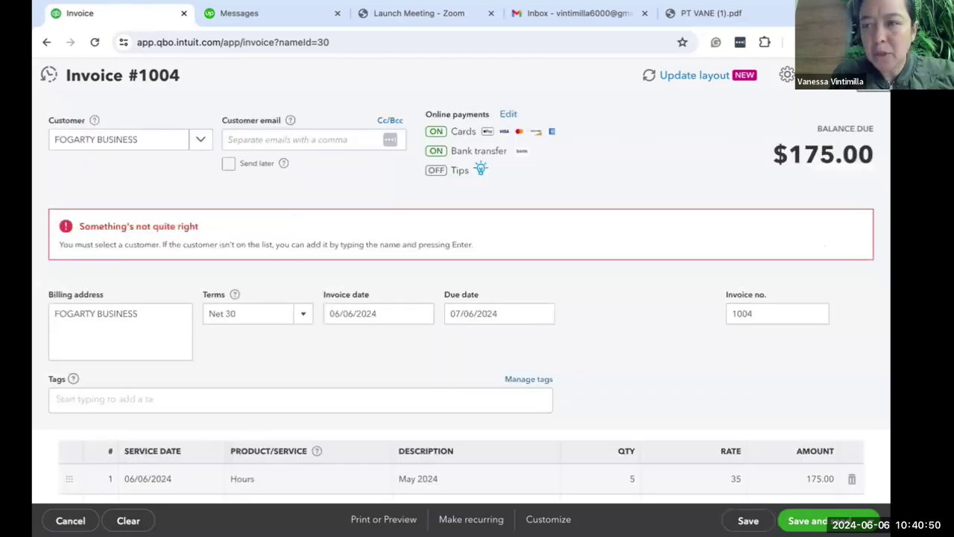
- Start closing the invoice, decline to leave without saving, and attempt another save
{"action": "left_click", "coordinate": [874, 75]}
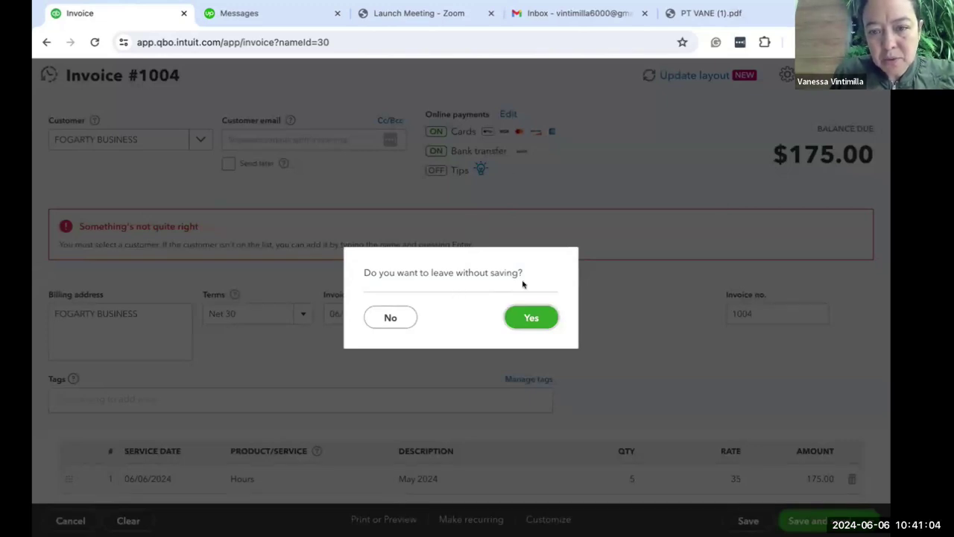
{"action": "left_click", "coordinate": [390, 318]}
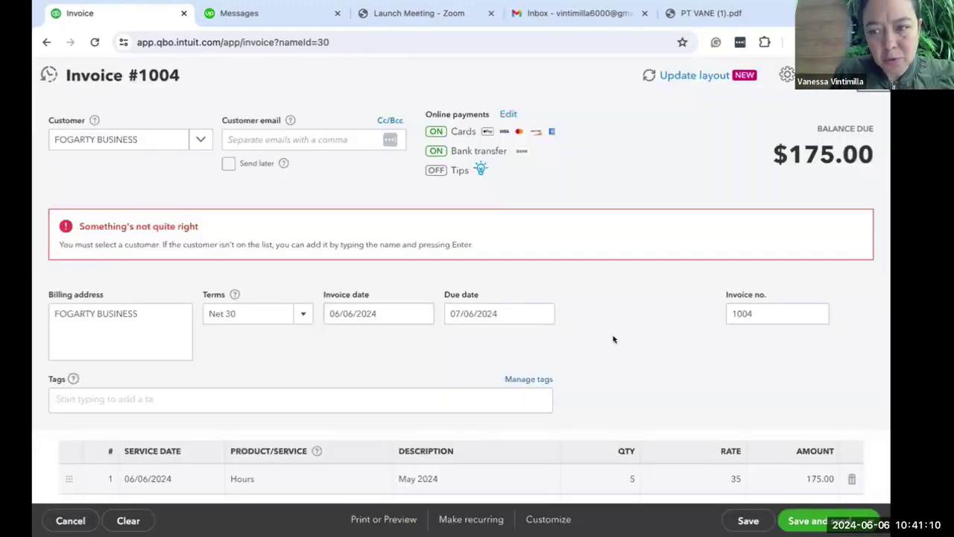
{"action": "scroll", "coordinate": [614, 339], "scroll_direction": "down", "scroll_amount": 1}
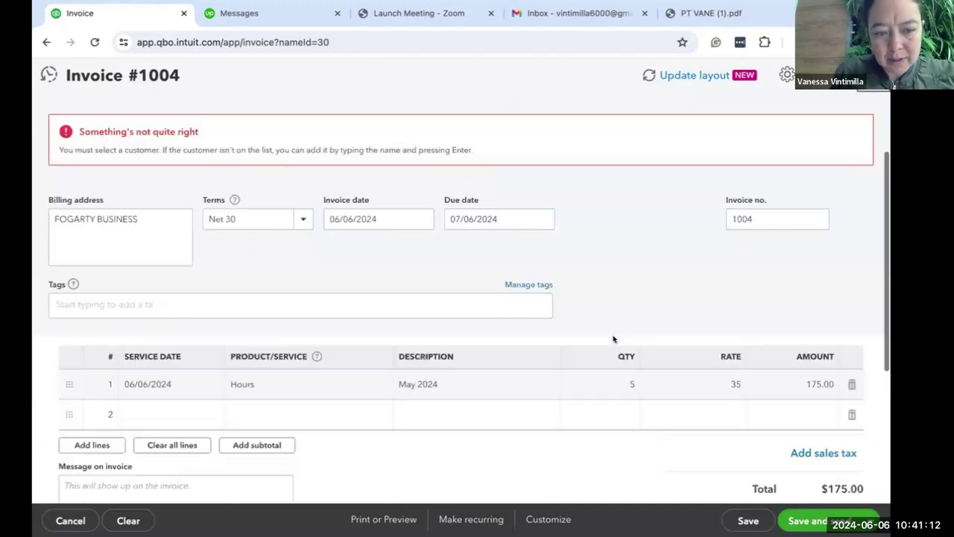
{"action": "scroll", "coordinate": [613, 339], "scroll_direction": "down", "scroll_amount": 3}
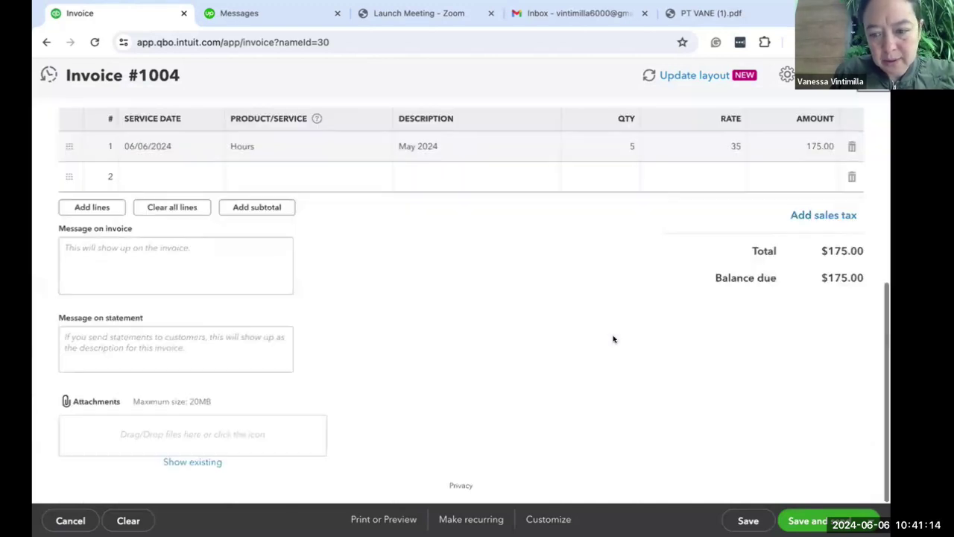
{"action": "left_click", "coordinate": [767, 517]}
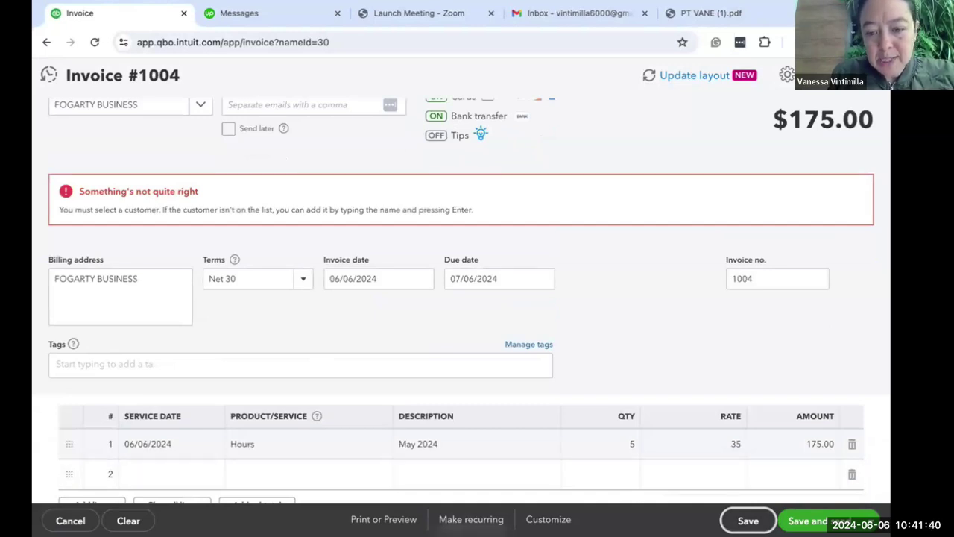
- Turn the invoice into a recurring invoice, name the template FOGARTY BUSINESS, and keep its type as Scheduled
{"action": "left_click", "coordinate": [474, 519]}
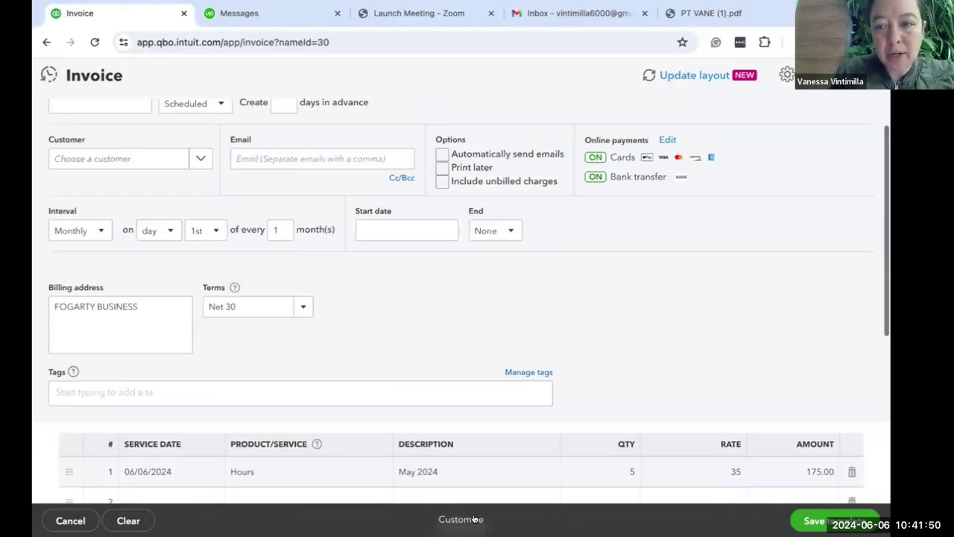
{"action": "scroll", "coordinate": [292, 213], "scroll_direction": "up", "scroll_amount": 1}
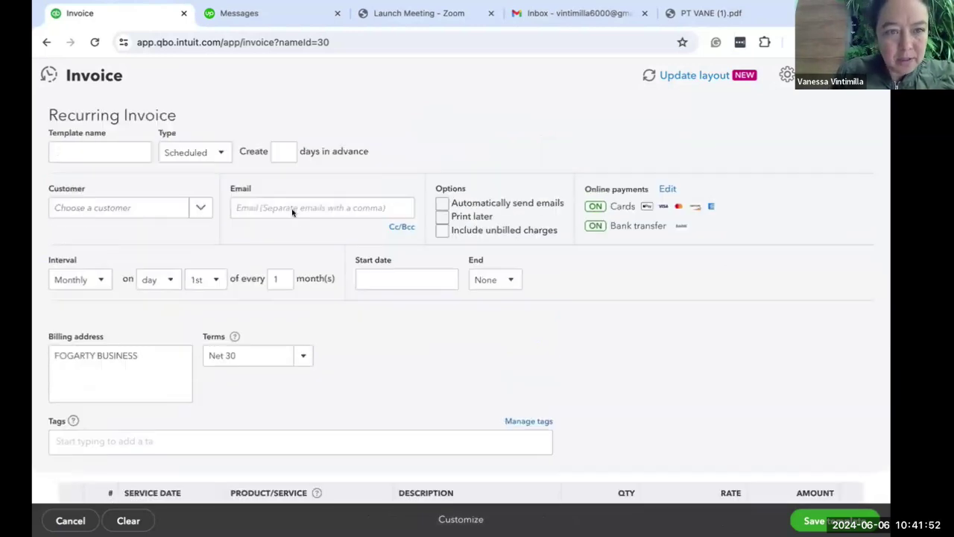
{"action": "left_click", "coordinate": [121, 154]}
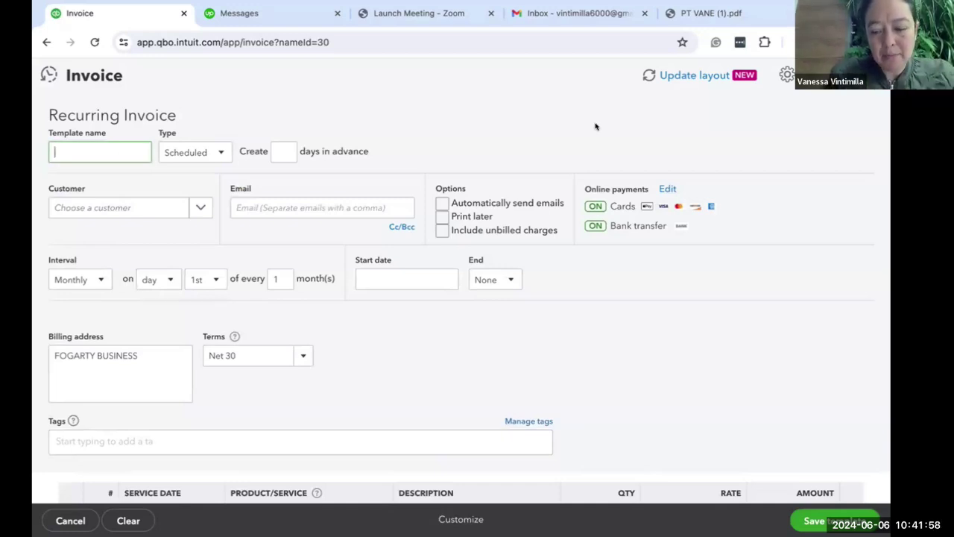
{"action": "type", "text": "F"}
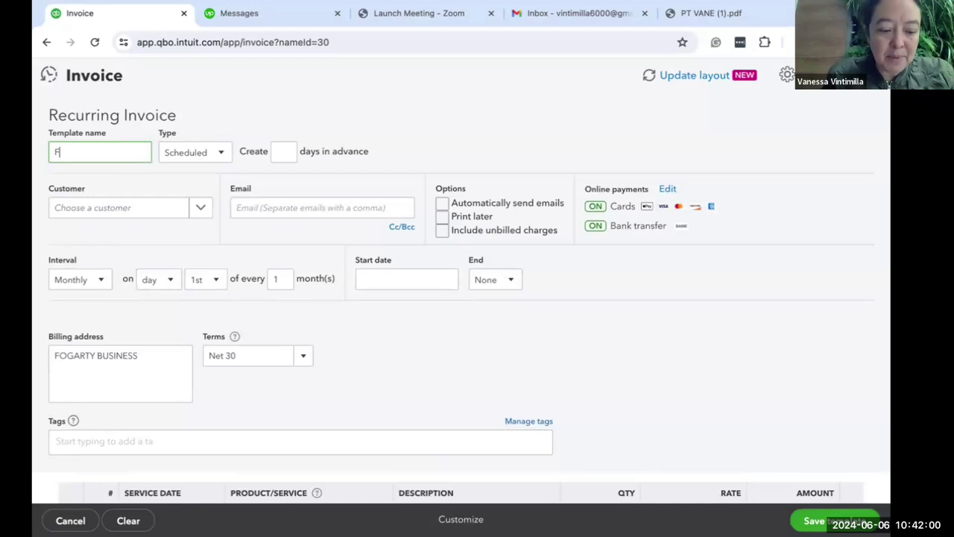
{"action": "type", "text": "OGARTY BU"}
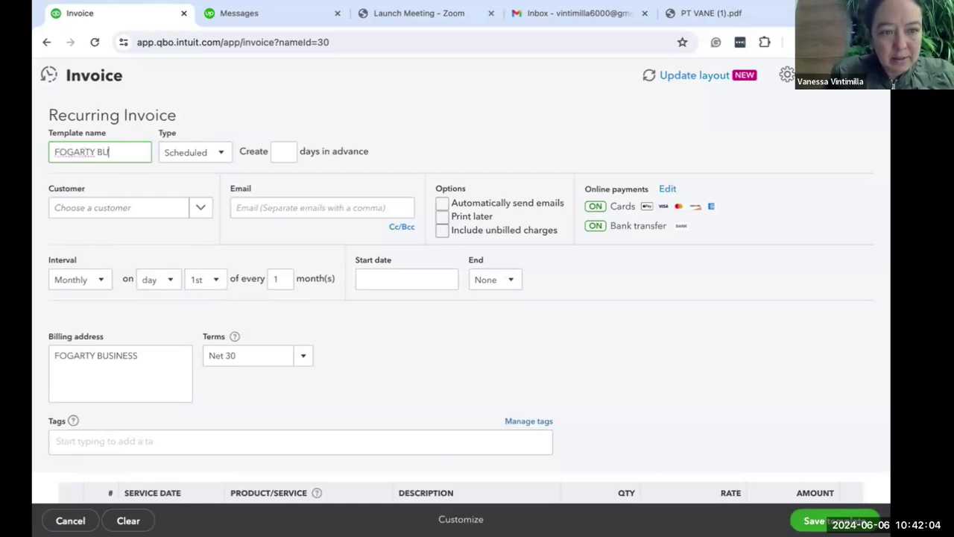
{"action": "type", "text": "SINESS"}
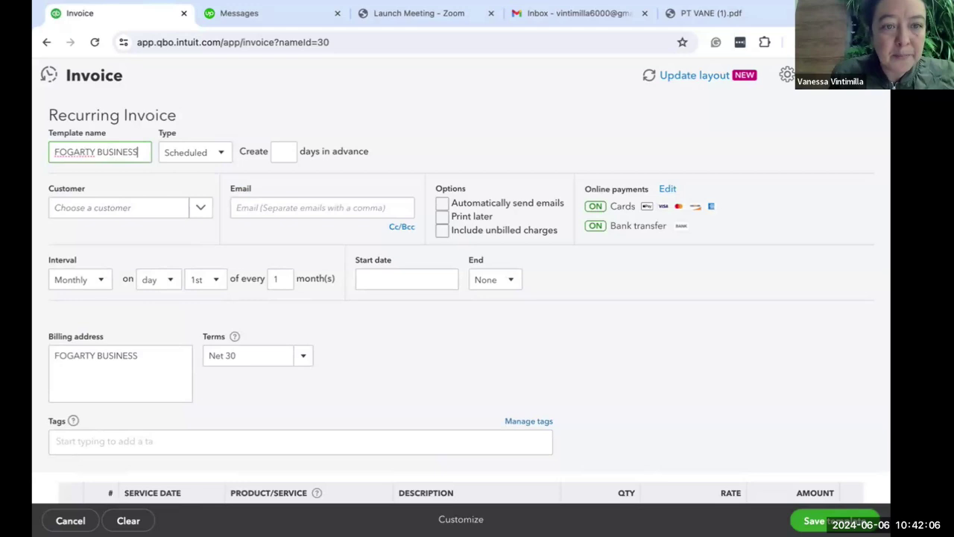
{"action": "left_click", "coordinate": [215, 152]}
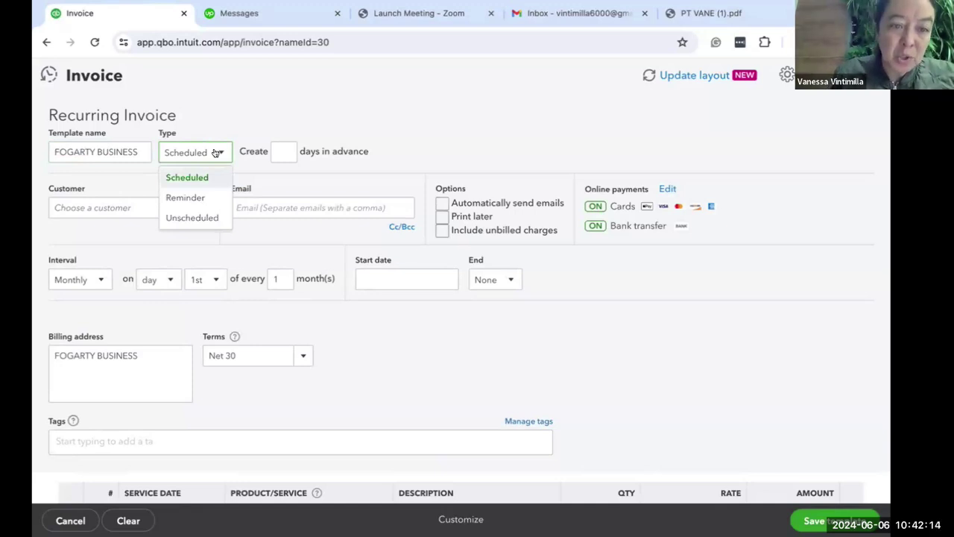
{"action": "left_click", "coordinate": [492, 102]}
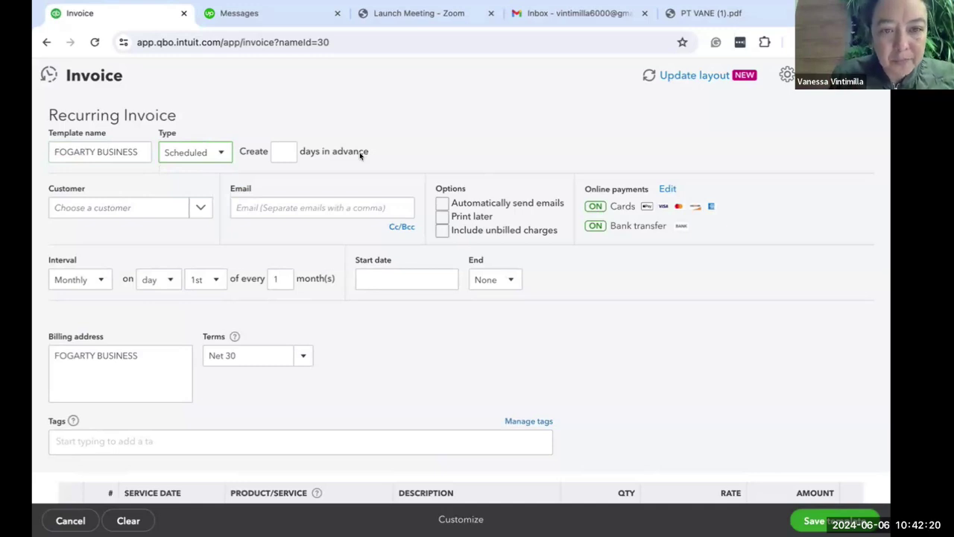
- Set the recurring invoice to be created 2 days in advance and choose FOGARTY BUSINESS as its customer
{"action": "key", "text": "Tab"}
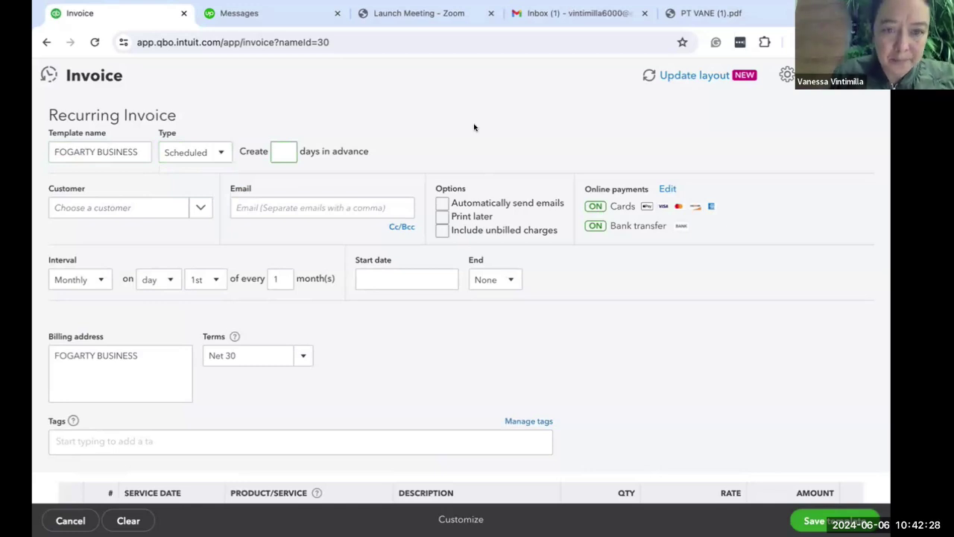
{"action": "type", "text": "2"}
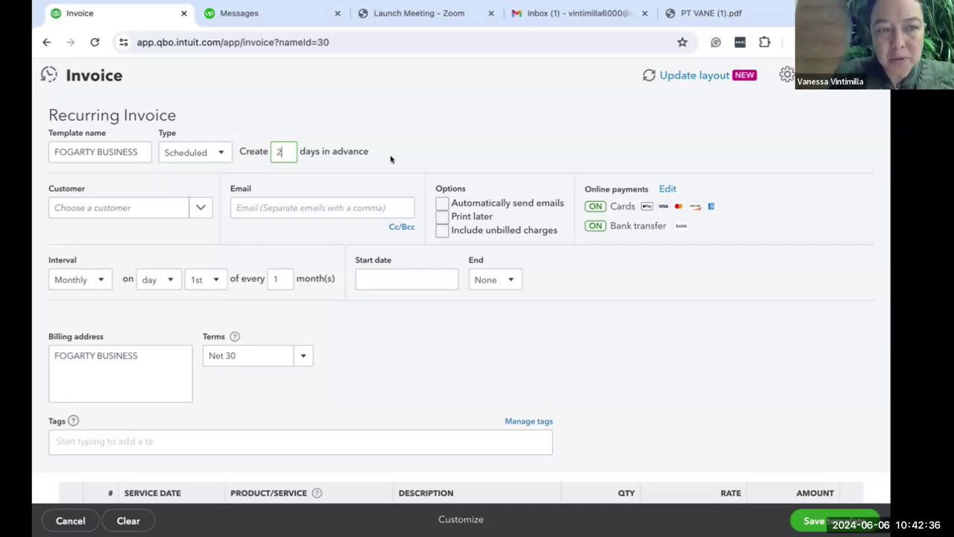
{"action": "left_click", "coordinate": [168, 212]}
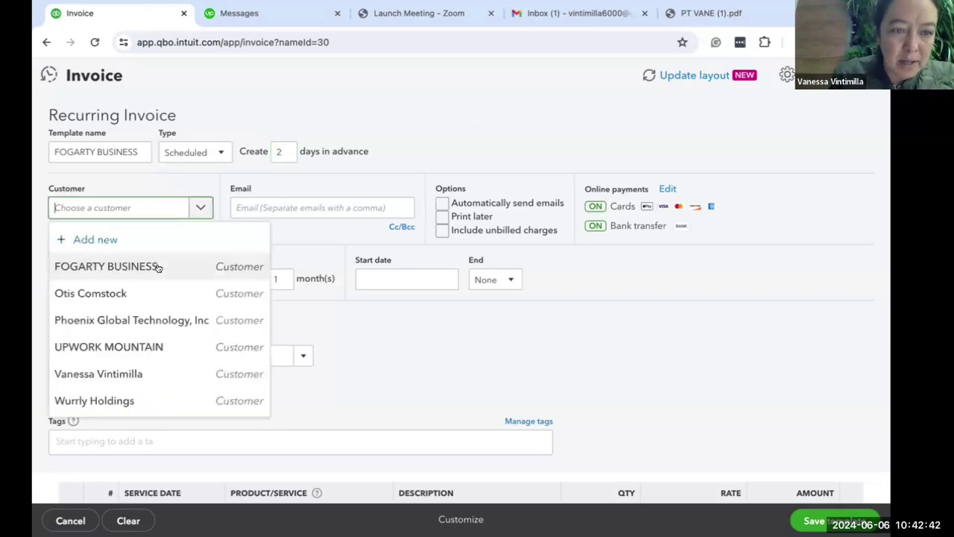
{"action": "left_click", "coordinate": [158, 266]}
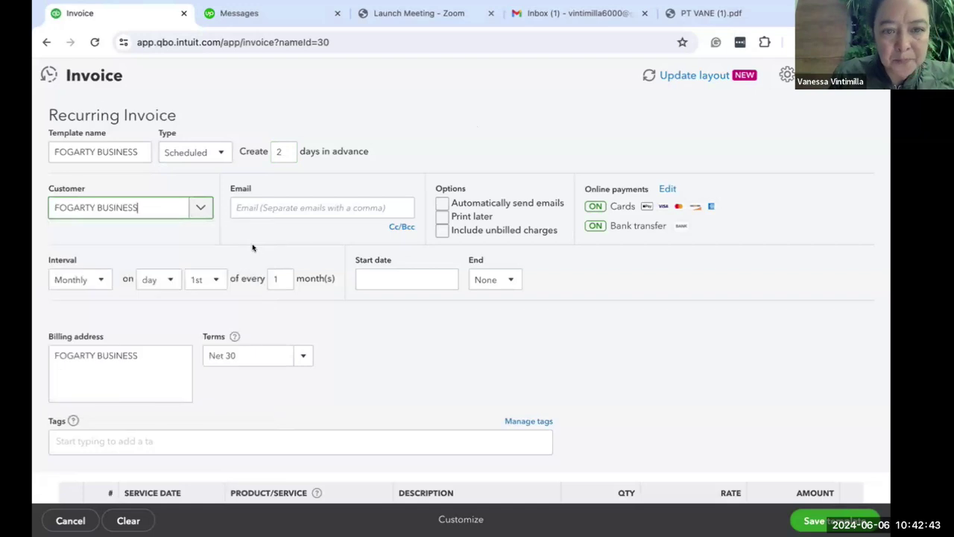
- Leave the customer's email blank and confirm both cards and bank transfer as payment methods for this recurring invoice series
{"action": "left_click", "coordinate": [280, 206]}
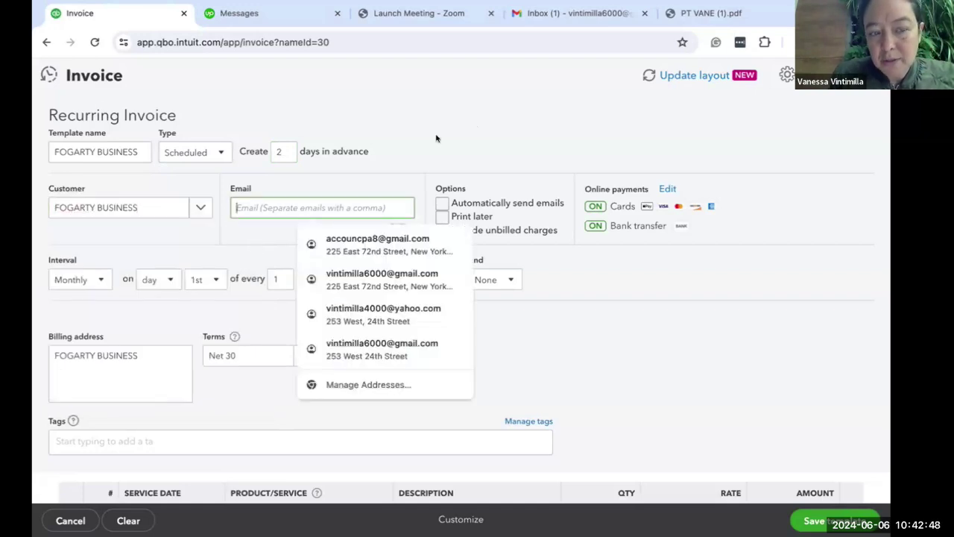
{"action": "left_click", "coordinate": [484, 128]}
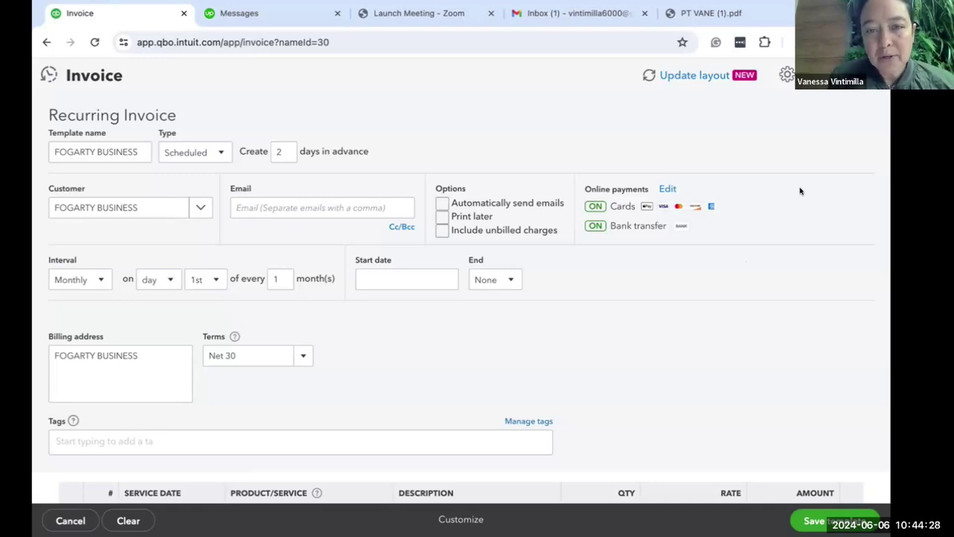
{"action": "left_click", "coordinate": [667, 190]}
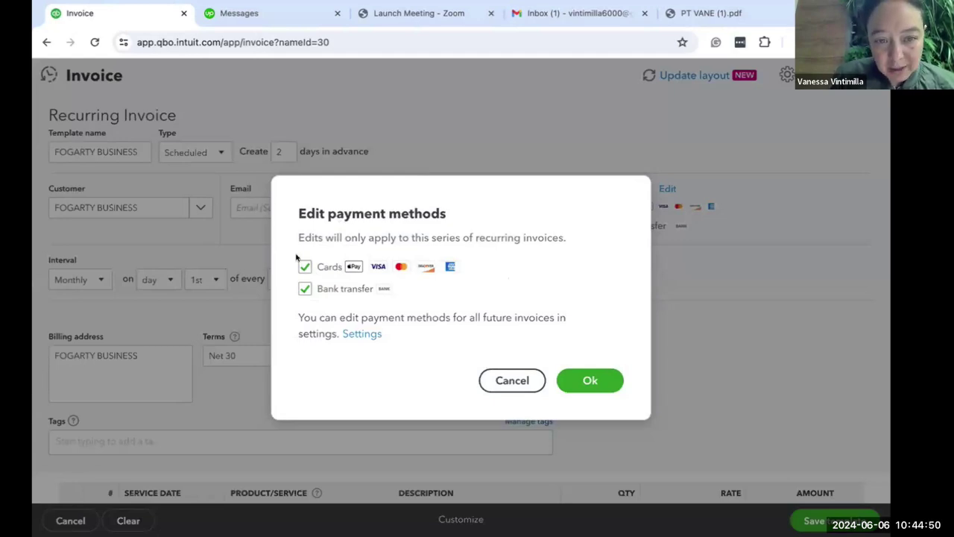
{"action": "left_click", "coordinate": [605, 384]}
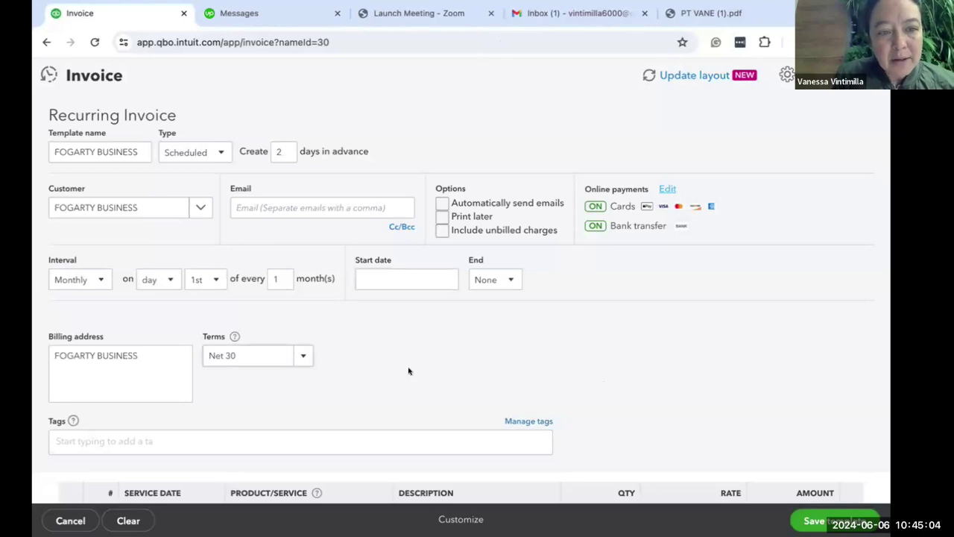
- Check the recurring interval choices and keep the invoice schedule at Monthly
{"action": "scroll", "coordinate": [406, 363], "scroll_direction": "down", "scroll_amount": 1}
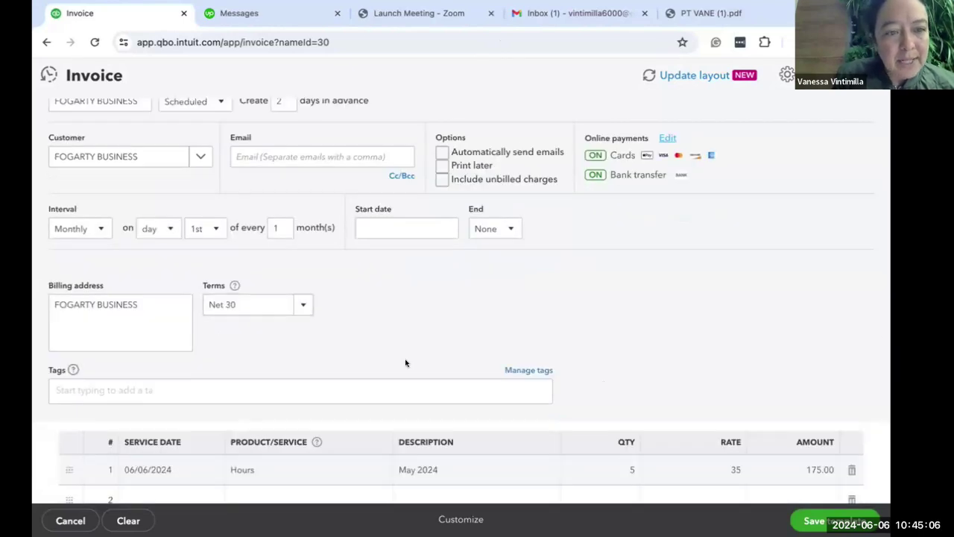
{"action": "scroll", "coordinate": [406, 363], "scroll_direction": "up", "scroll_amount": 1}
{"action": "scroll", "coordinate": [98, 278], "scroll_direction": "up", "scroll_amount": 1}
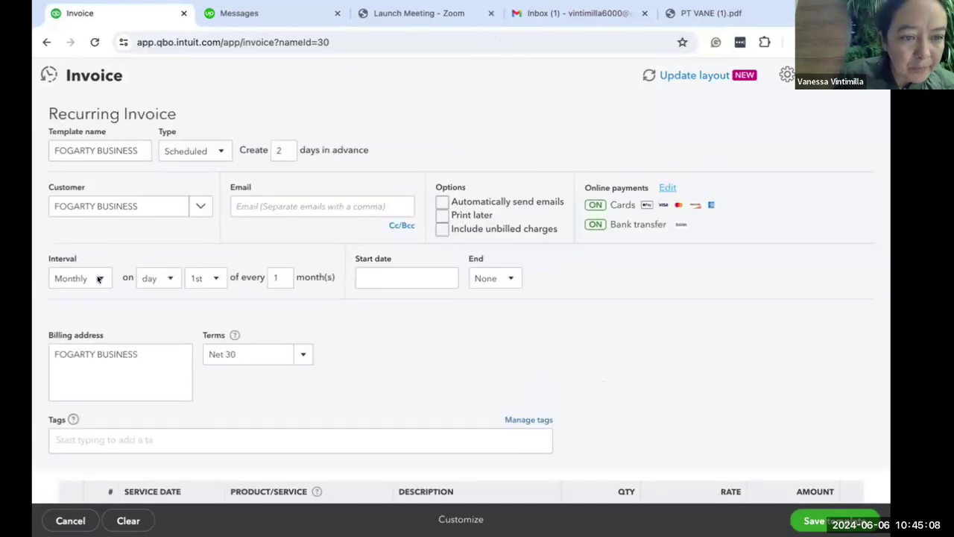
{"action": "left_click", "coordinate": [98, 278]}
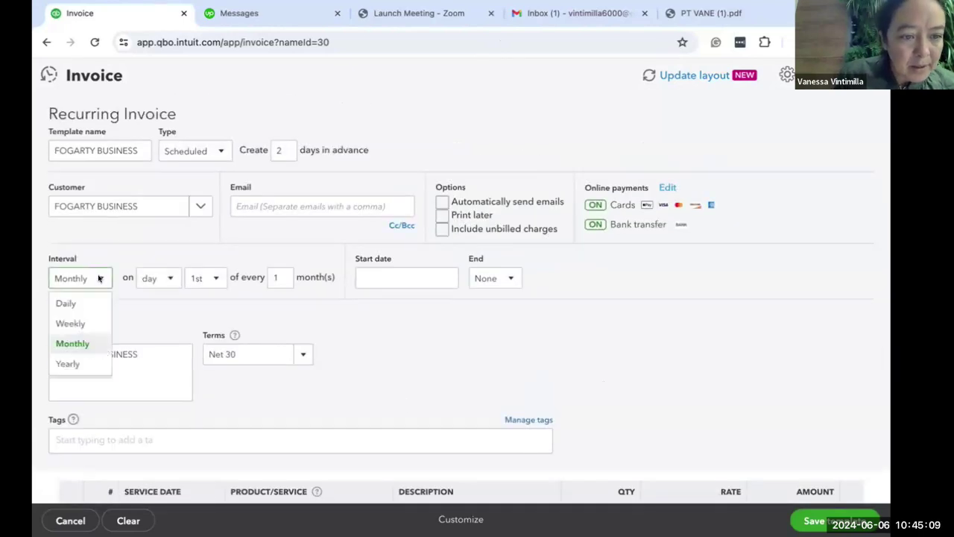
{"action": "left_click", "coordinate": [89, 342]}
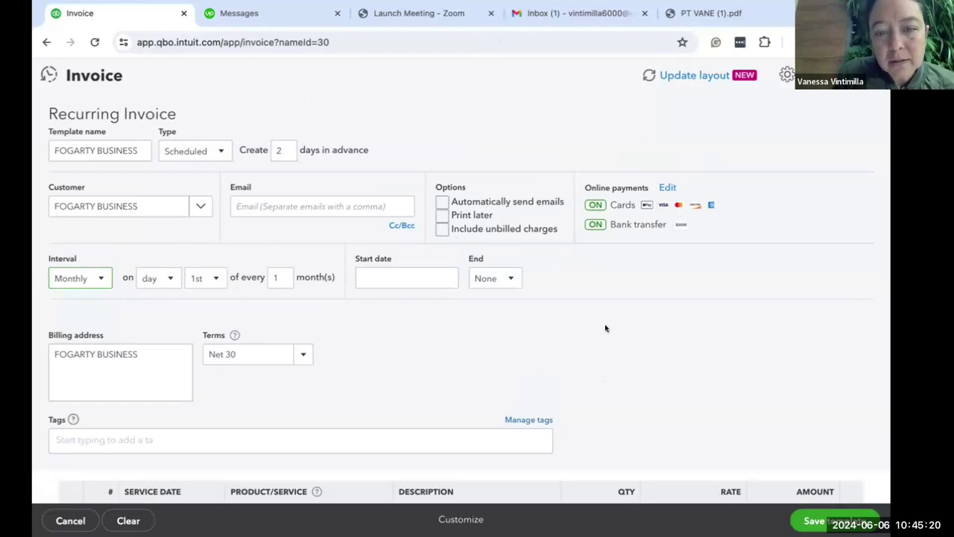
{"action": "left_click", "coordinate": [509, 277]}
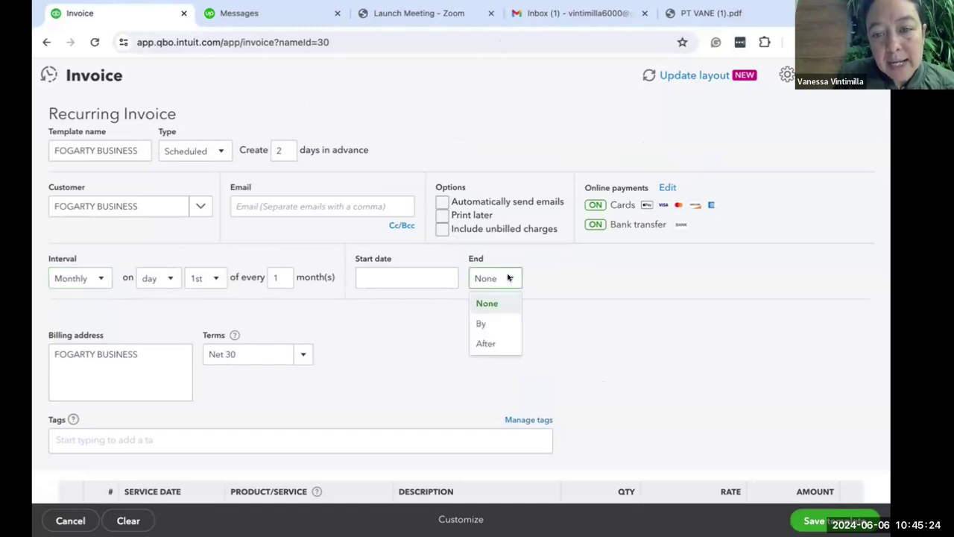
{"action": "left_click", "coordinate": [510, 322]}
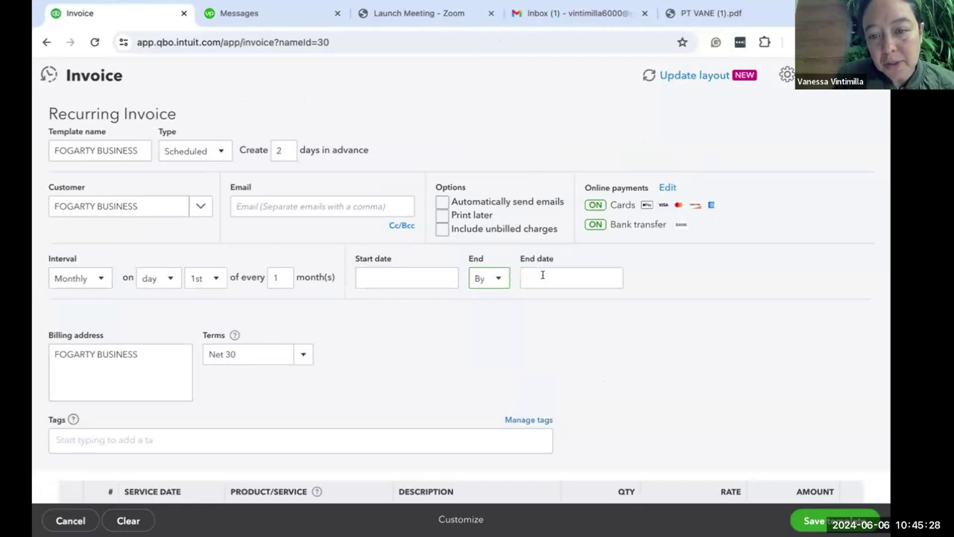
{"action": "left_click", "coordinate": [543, 276]}
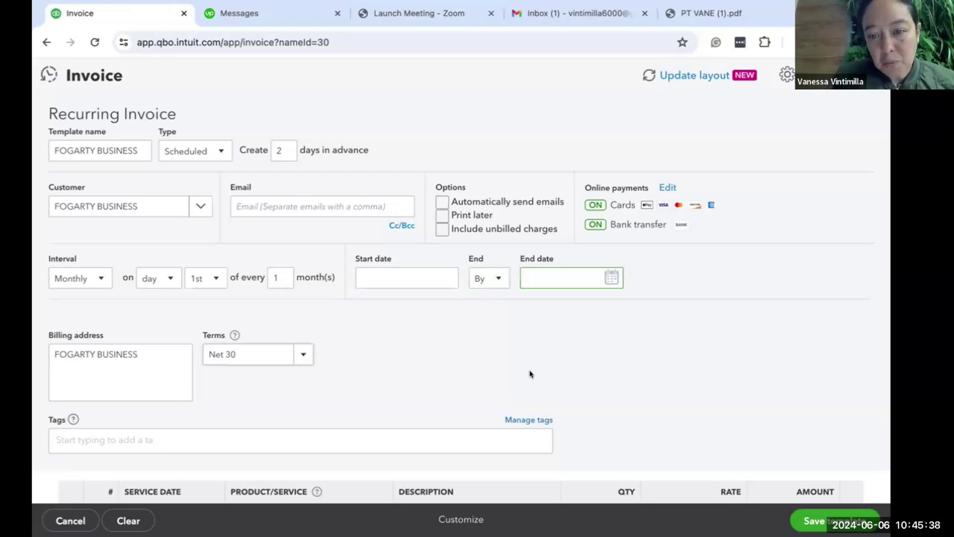
{"action": "left_click", "coordinate": [492, 283]}
{"action": "key", "text": "Up"}
{"action": "key", "text": "Return"}
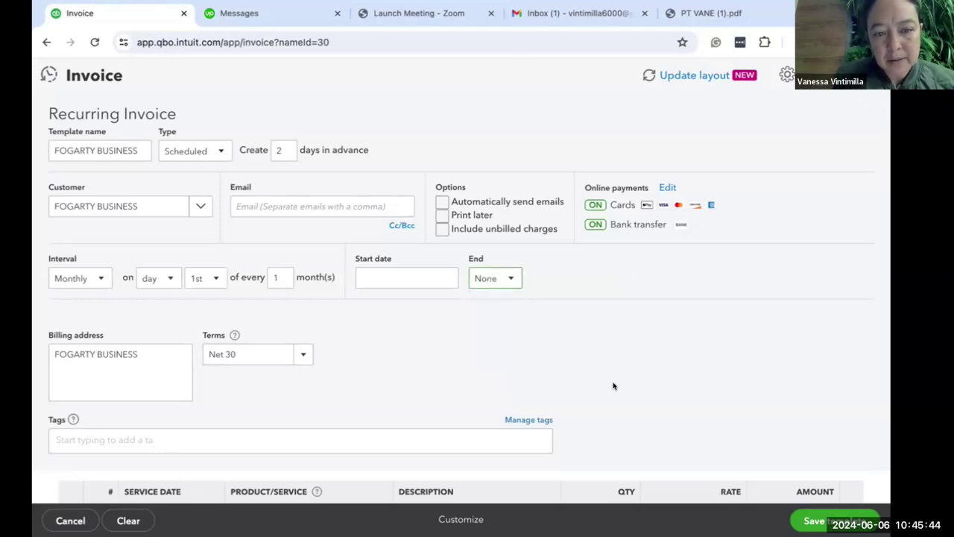
- Review the recurring invoice from its schedule down to the May 2024 hours line and save the template
{"action": "scroll", "coordinate": [614, 383], "scroll_direction": "down", "scroll_amount": 1}
{"action": "scroll", "coordinate": [614, 383], "scroll_direction": "down", "scroll_amount": 1}
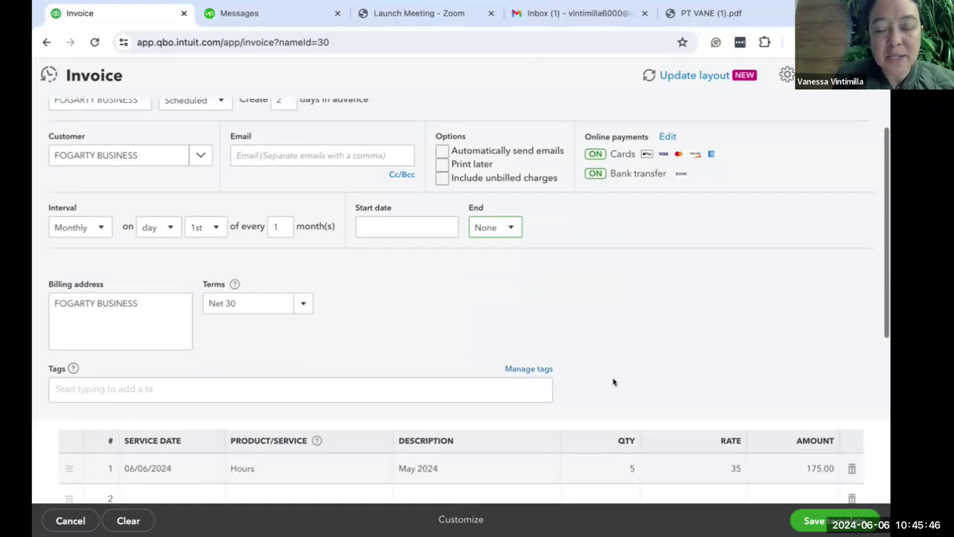
{"action": "scroll", "coordinate": [614, 378], "scroll_direction": "down", "scroll_amount": 1}
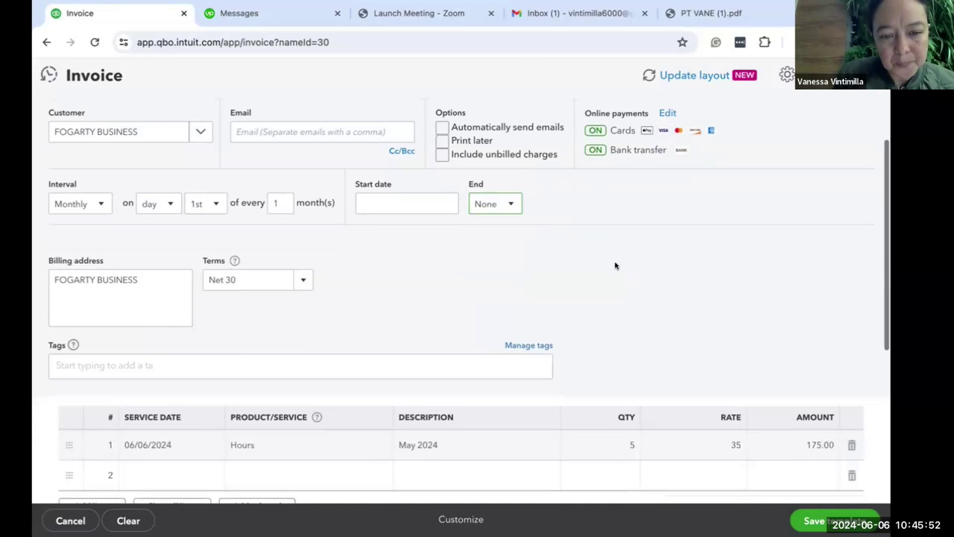
{"action": "scroll", "coordinate": [616, 265], "scroll_direction": "down", "scroll_amount": 1}
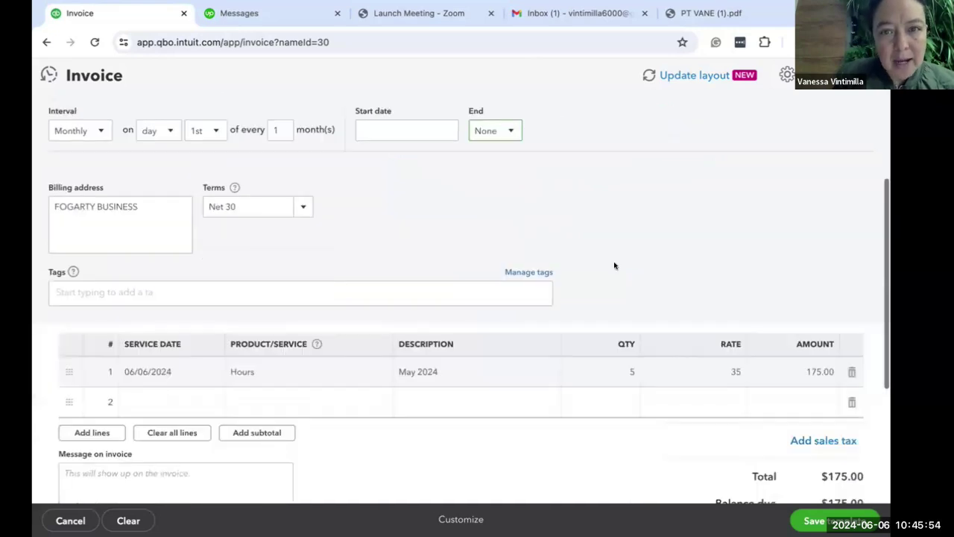
{"action": "scroll", "coordinate": [615, 265], "scroll_direction": "up", "scroll_amount": 1}
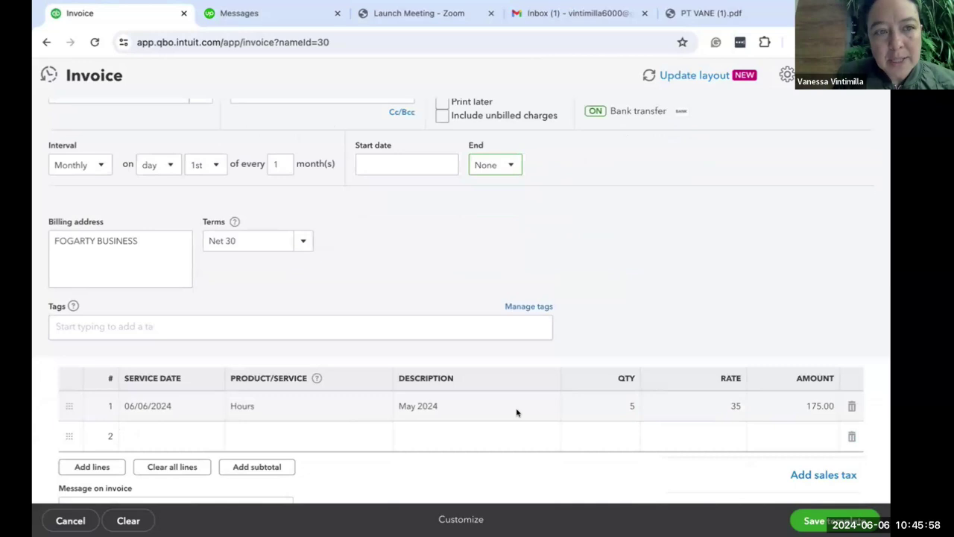
{"action": "scroll", "coordinate": [408, 113], "scroll_direction": "up", "scroll_amount": 2}
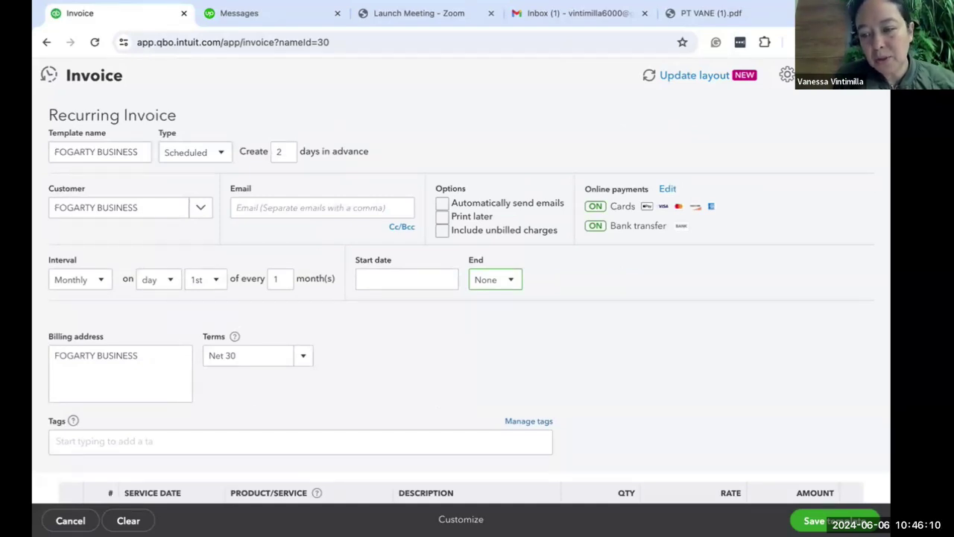
{"action": "left_click", "coordinate": [810, 522]}
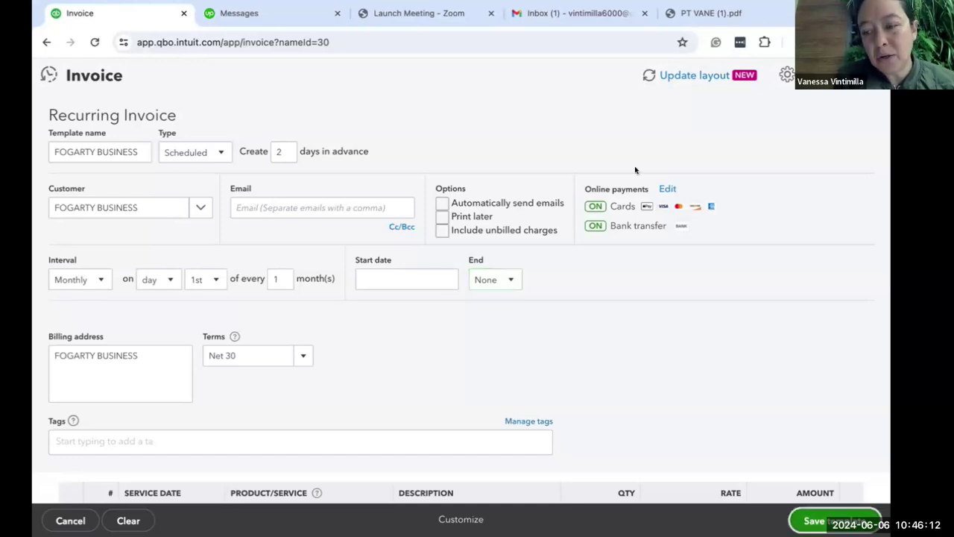